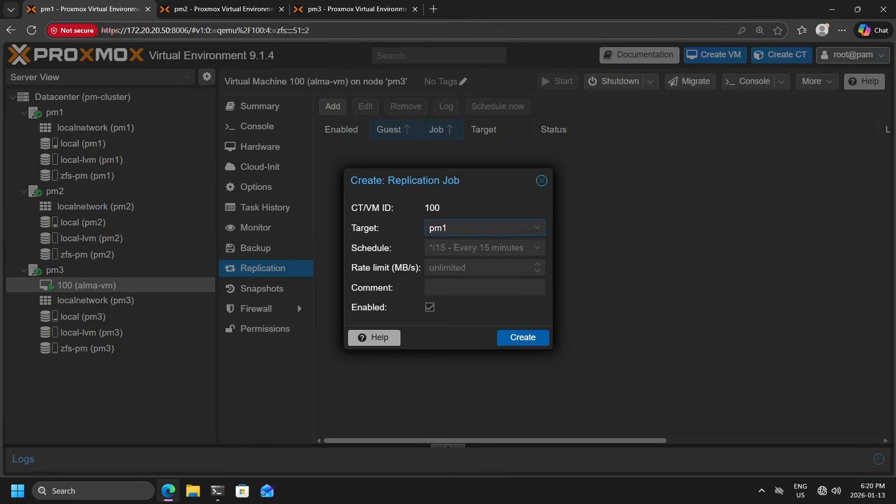
key(Down)
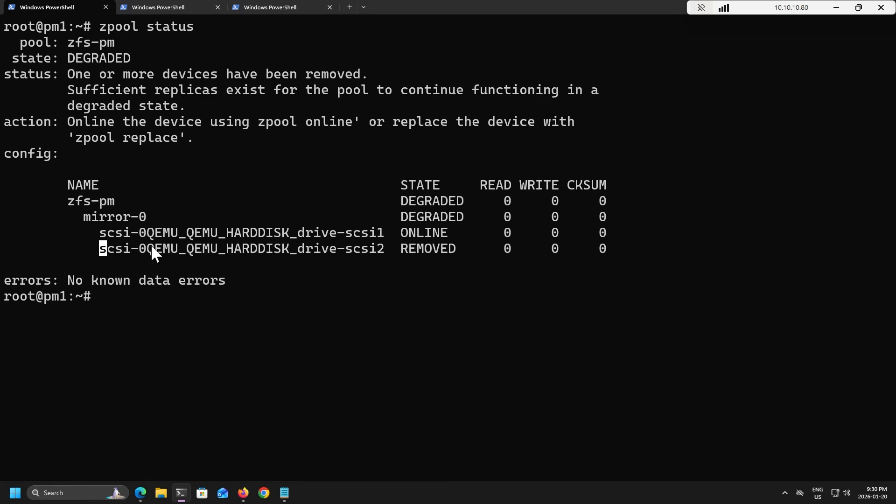
drag(151, 244, 386, 243)
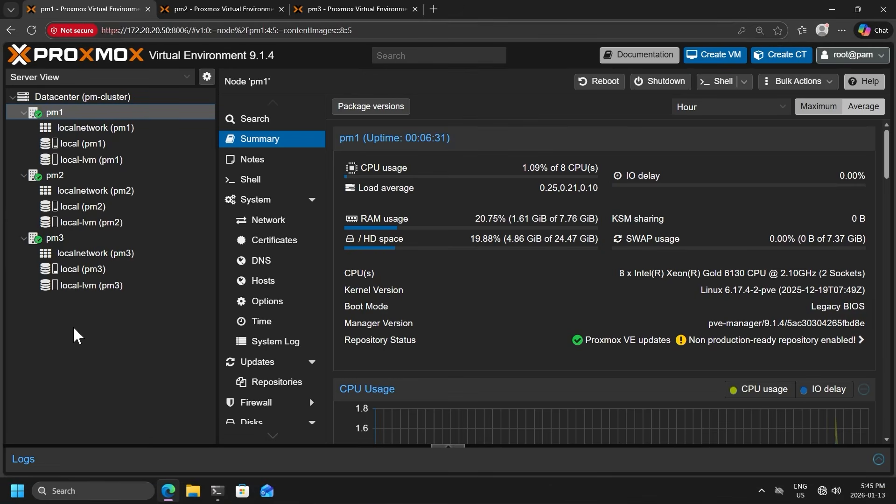
- Examine the physical disks /dev/sdb and /dev/sdc on nodes pm1, pm2 and pm3
scroll(311, 289, down, 3)
click(267, 259)
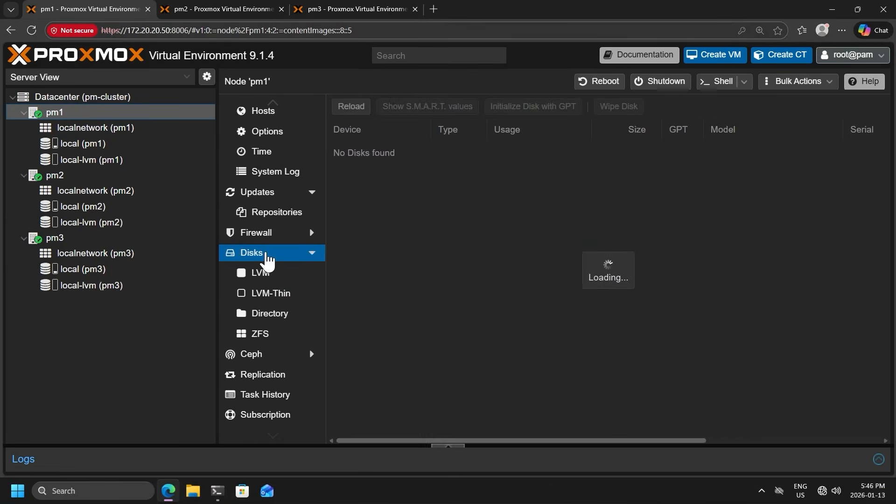
click(426, 235)
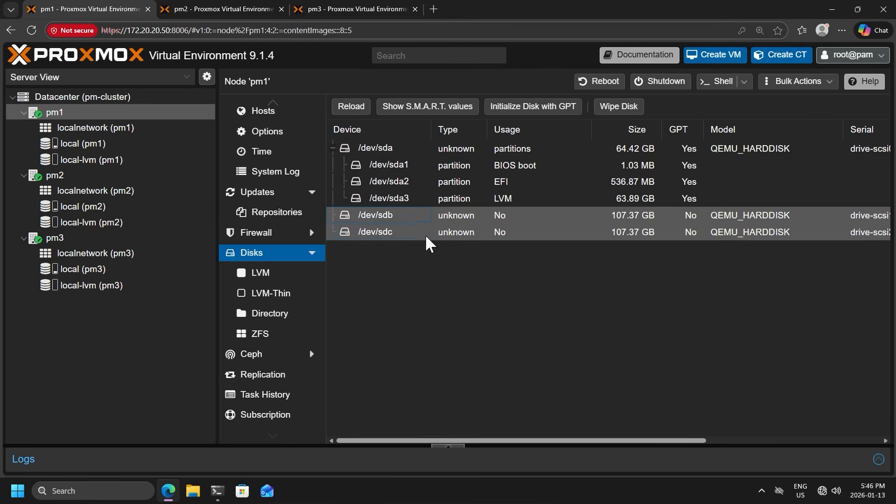
click(159, 180)
click(400, 225)
click(180, 241)
click(386, 219)
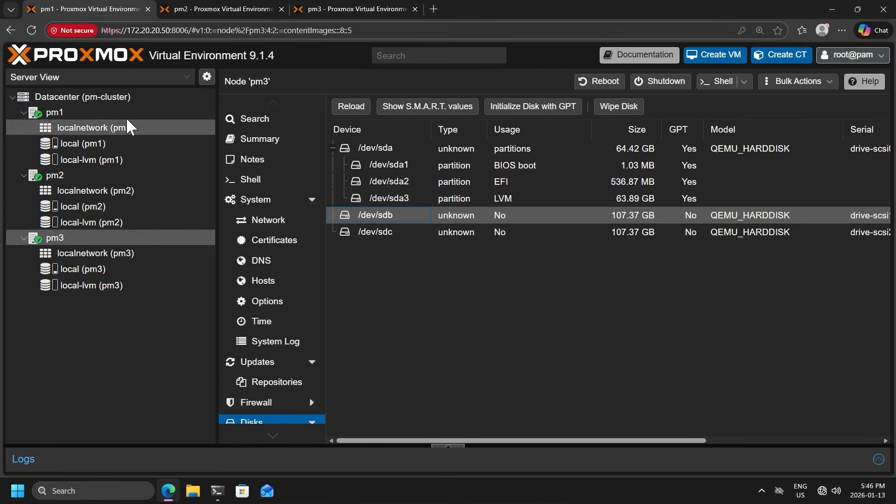
- Start a new ZFS pool on node pm1, selecting disks /dev/sdb and /dev/sdc and naming it zfs-pm
click(70, 112)
scroll(260, 292, down, 4)
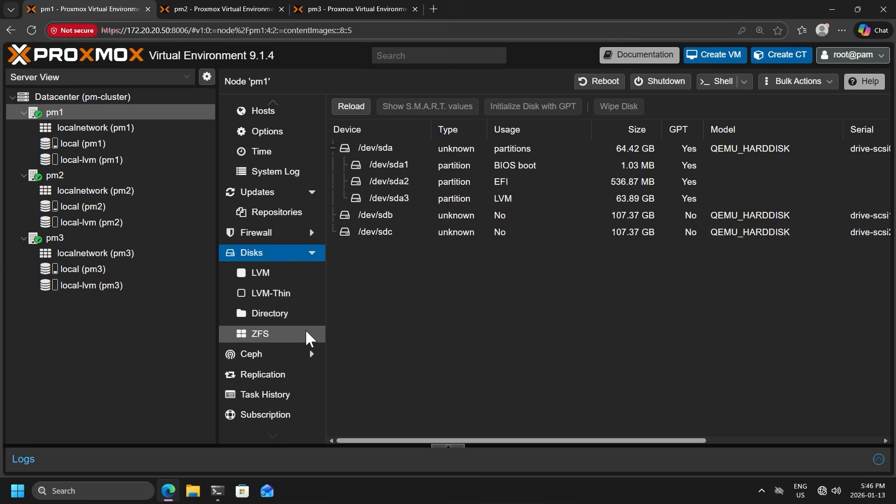
click(306, 332)
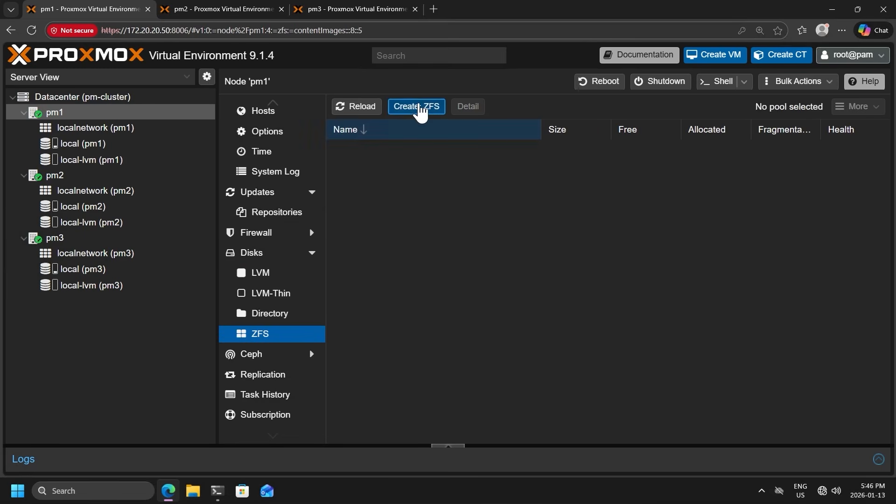
click(420, 108)
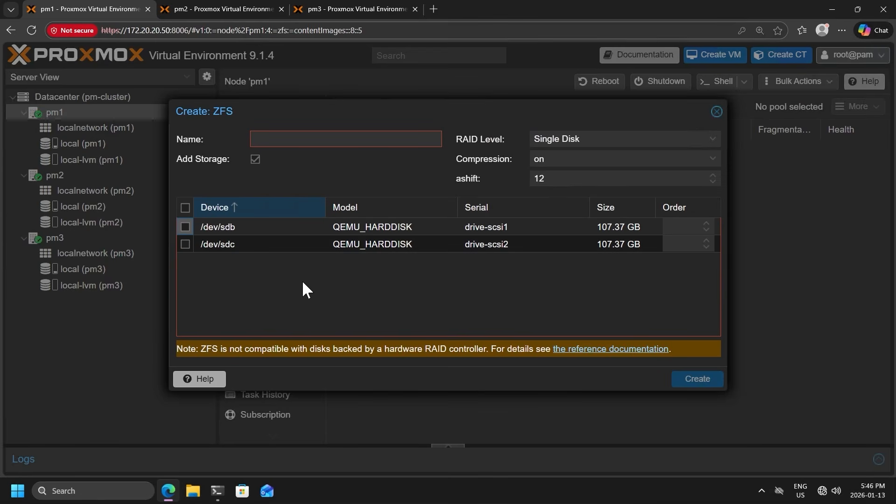
click(185, 227)
click(186, 244)
click(351, 140)
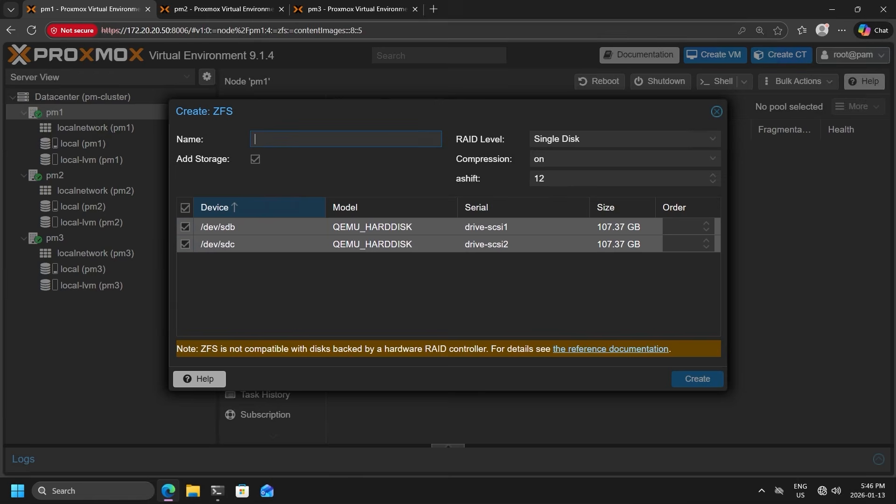
text(zfs-pm)
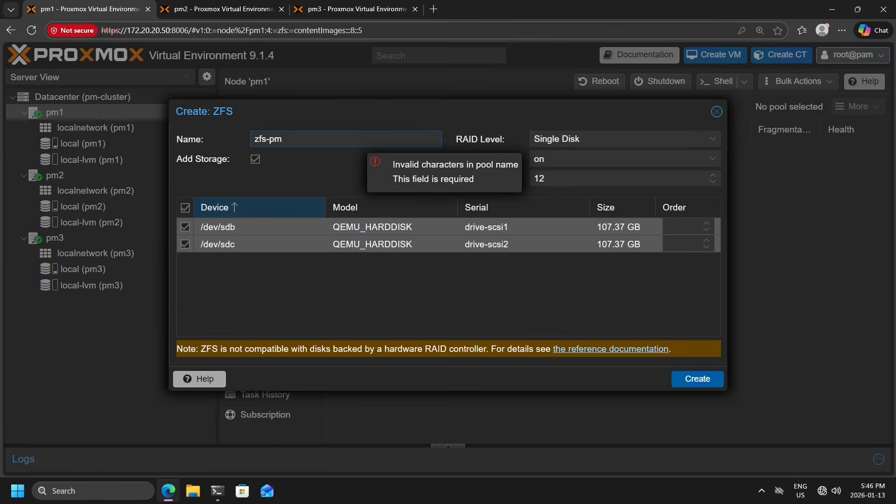
click(433, 273)
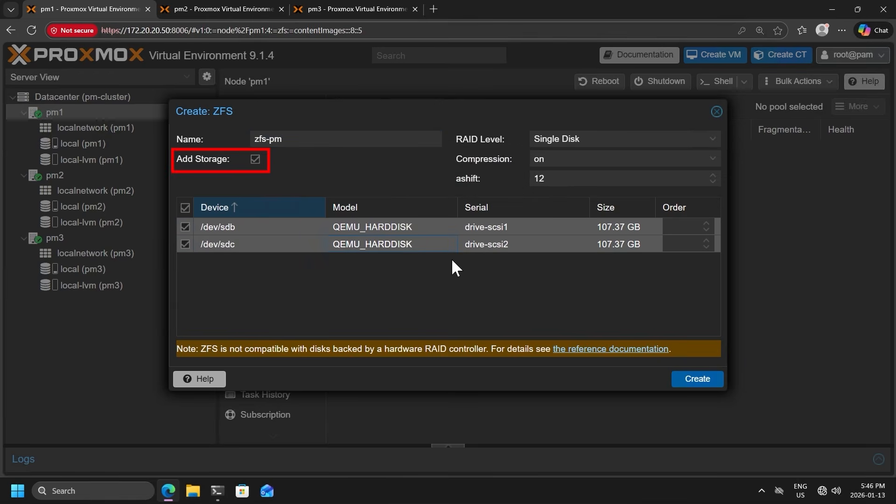
- Set the pm1 pool's RAID level to Mirror and compression to lz4, and create the pool
click(584, 138)
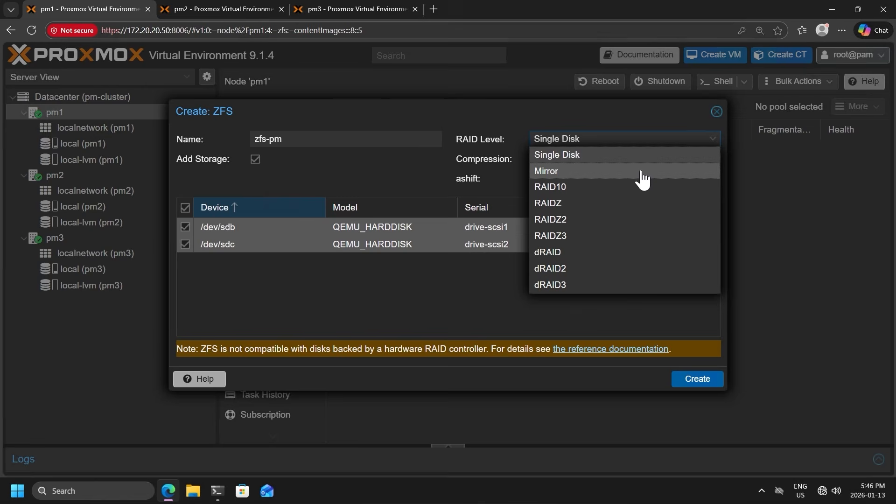
click(641, 172)
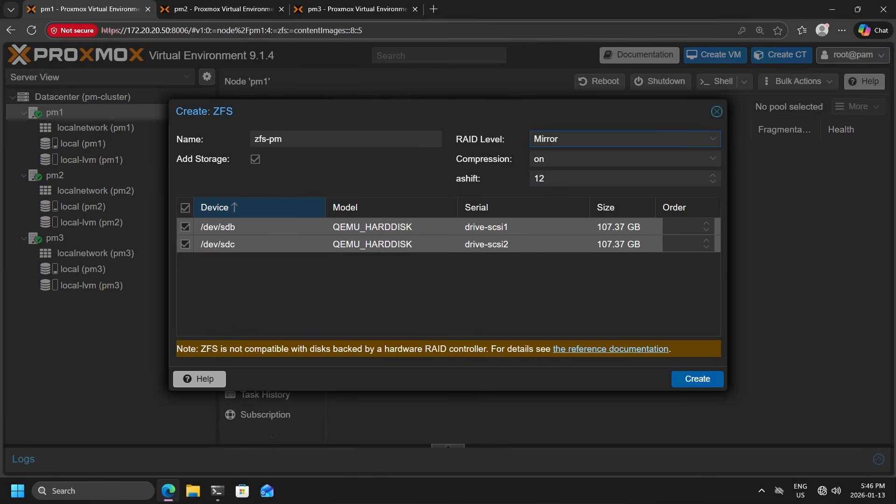
click(639, 139)
click(639, 174)
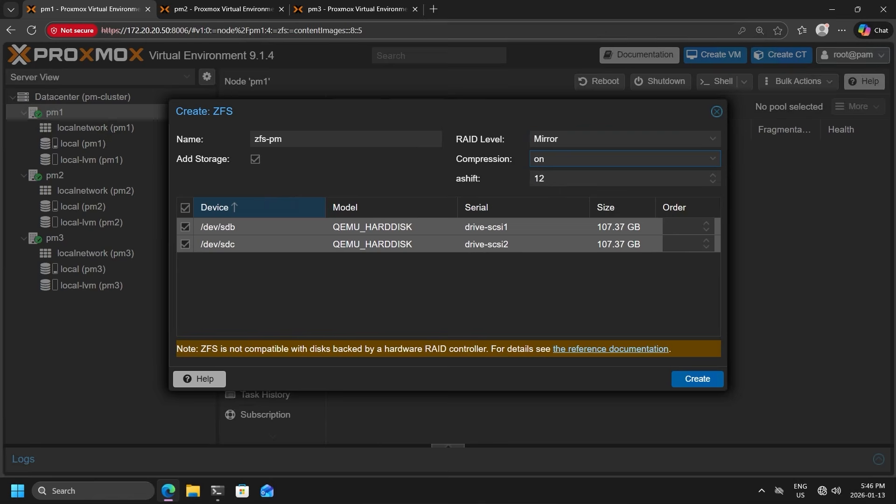
click(635, 158)
click(593, 224)
click(696, 381)
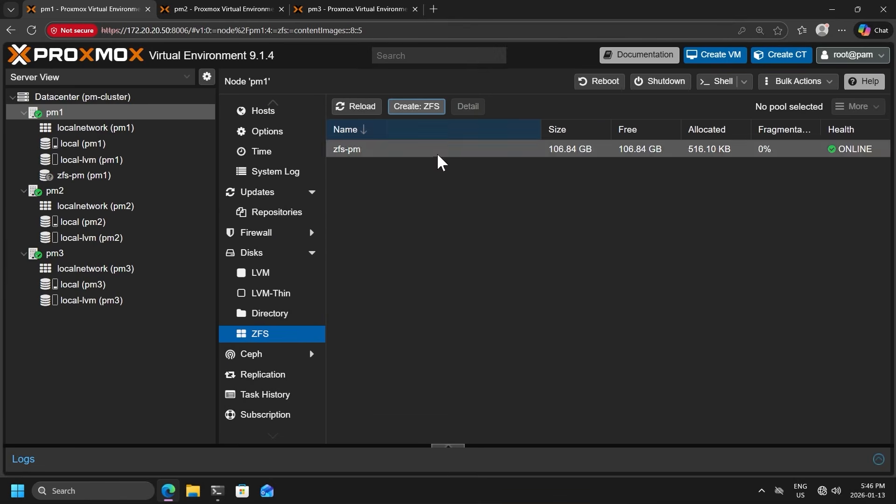
- Start a new ZFS pool on node pm2 with disks /dev/sdb and /dev/sdc, named zfs-pm
click(80, 192)
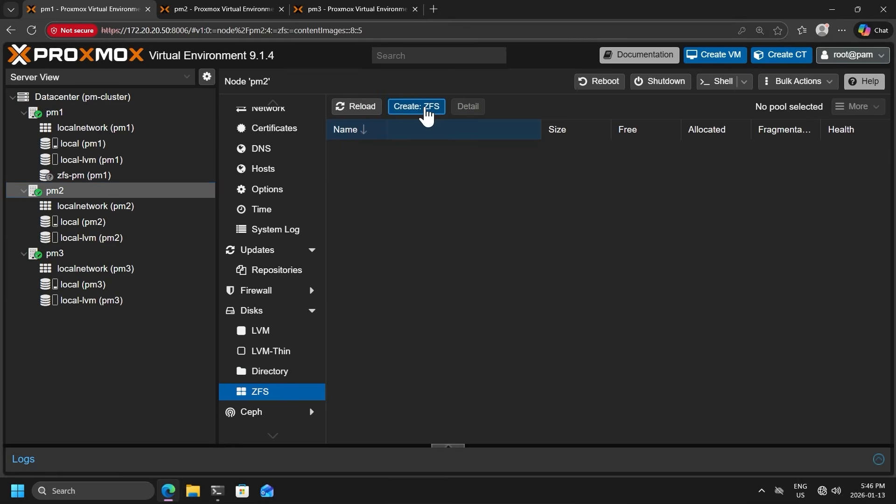
click(417, 107)
click(185, 226)
click(184, 244)
click(340, 145)
text(zfs-pm)
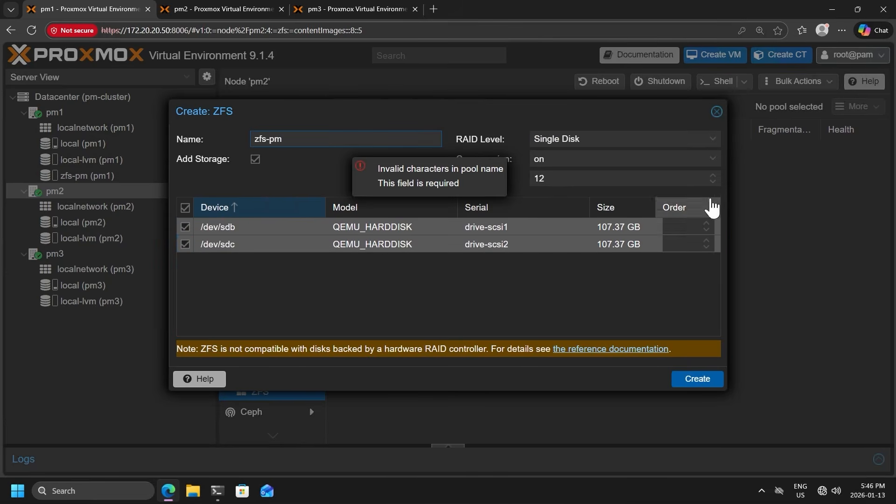
- Create the pm2 pool with RAID level Mirror and lz4 compression
click(625, 138)
click(560, 170)
click(621, 159)
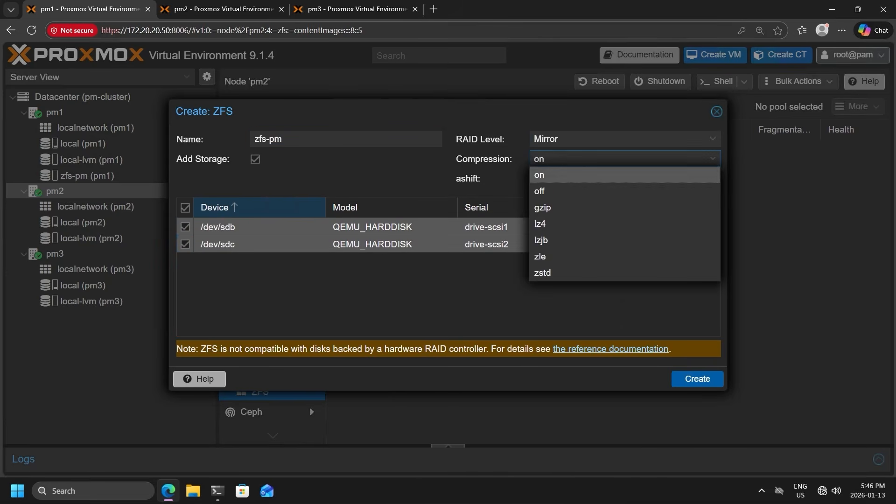
click(566, 222)
click(704, 385)
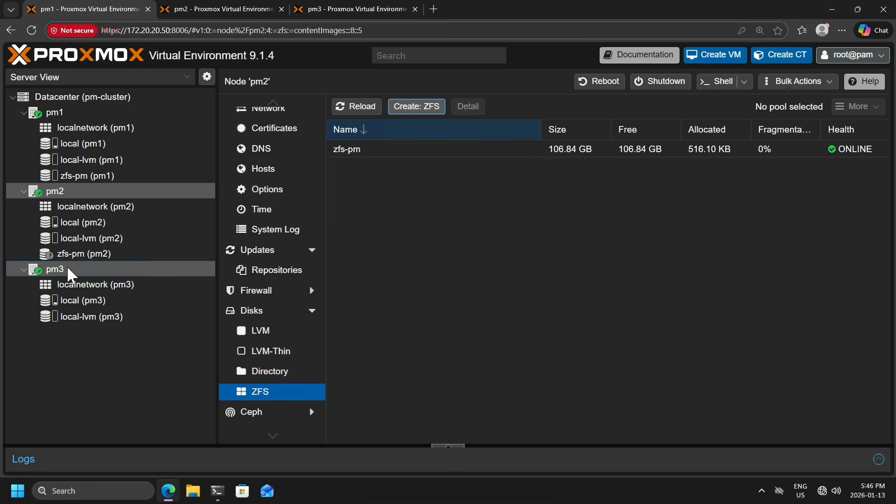
- Start a new ZFS pool on node pm3 named zfs-pm3, using disks /dev/sdb and /dev/sdc
click(45, 271)
click(420, 106)
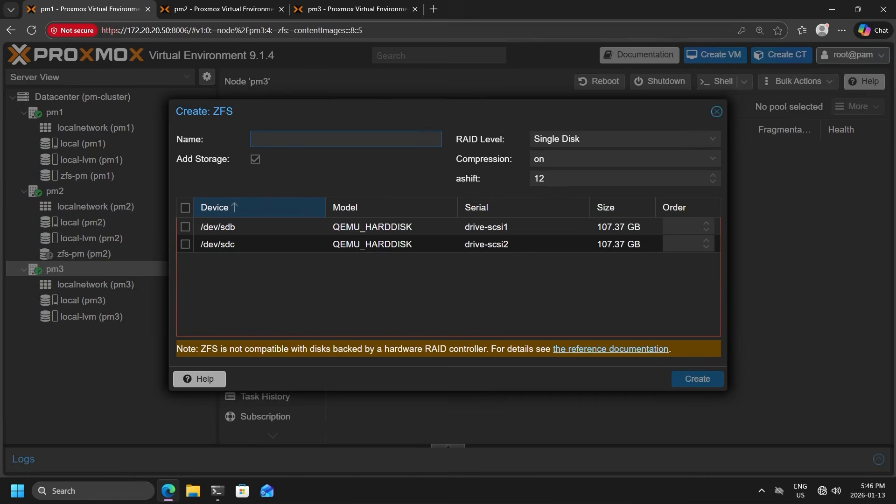
text(zfs-pm3)
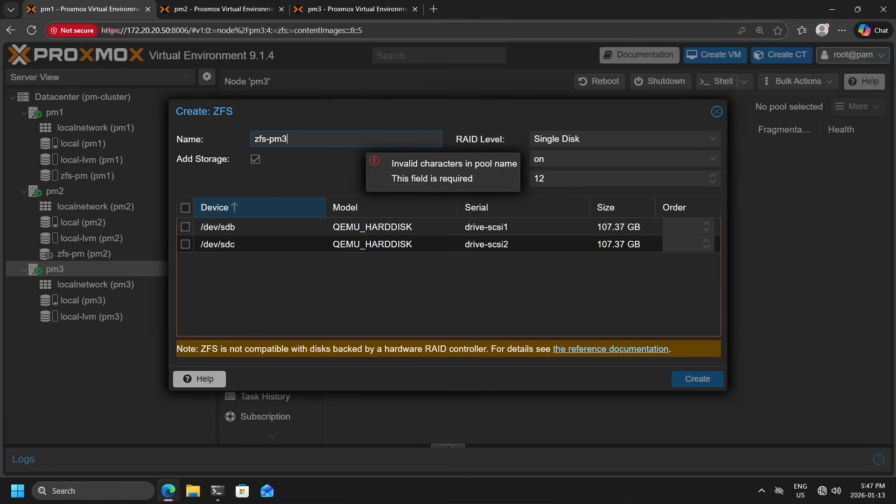
click(185, 227)
click(184, 244)
- Choose Mirror as the RAID level and lz4 compression for zfs-pm3, and create the pool
click(625, 139)
click(574, 171)
click(625, 159)
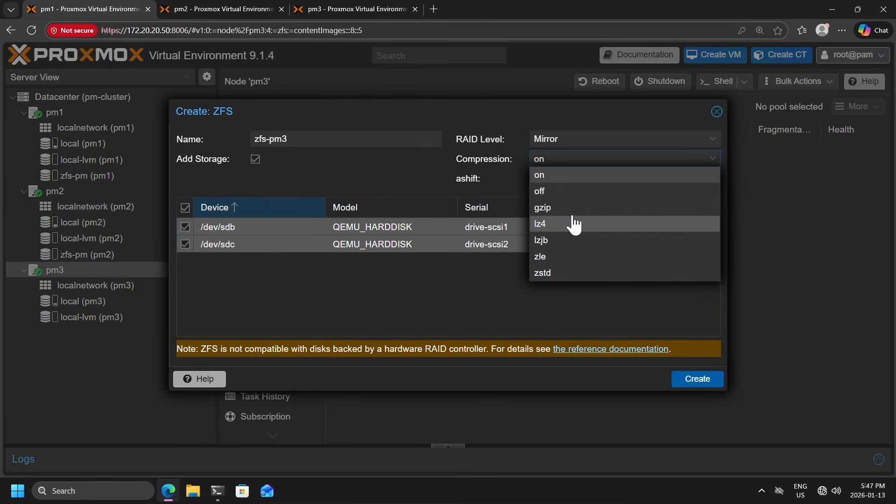
click(576, 224)
click(697, 378)
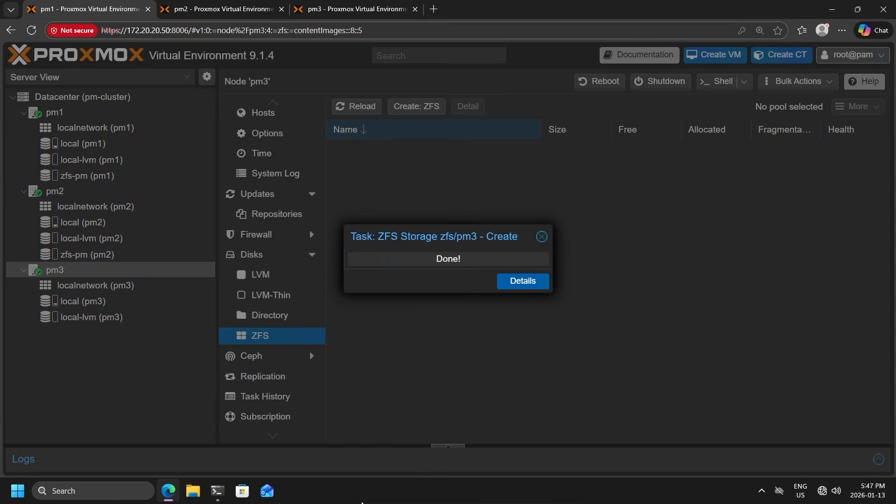
- Enable thin provisioning for the zfs-pm storage in the datacenter's storage configuration
click(119, 112)
click(120, 96)
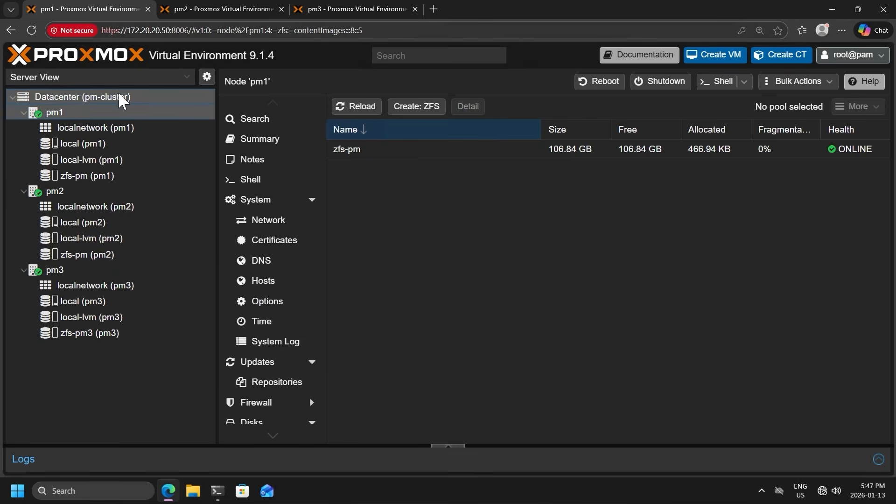
click(304, 247)
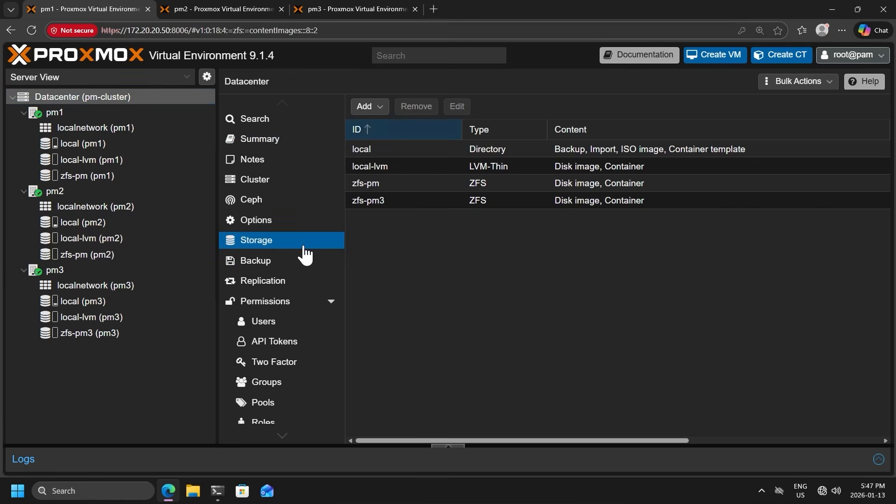
click(424, 183)
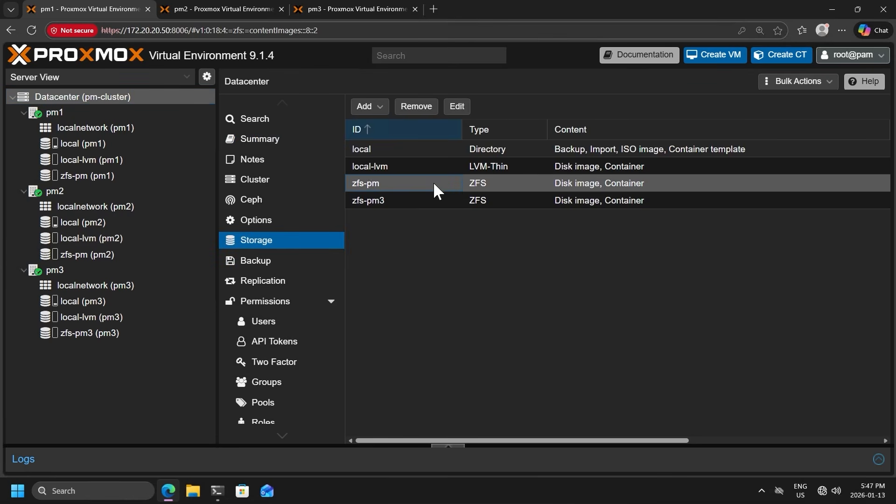
click(456, 109)
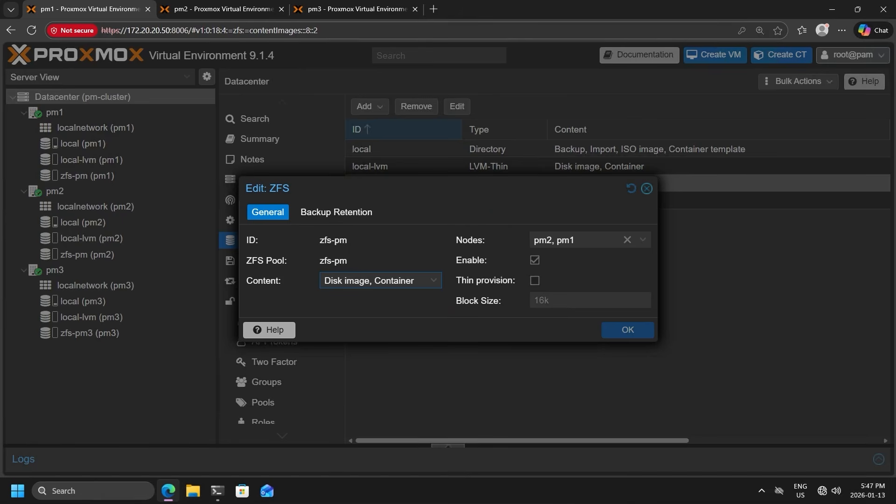
click(535, 281)
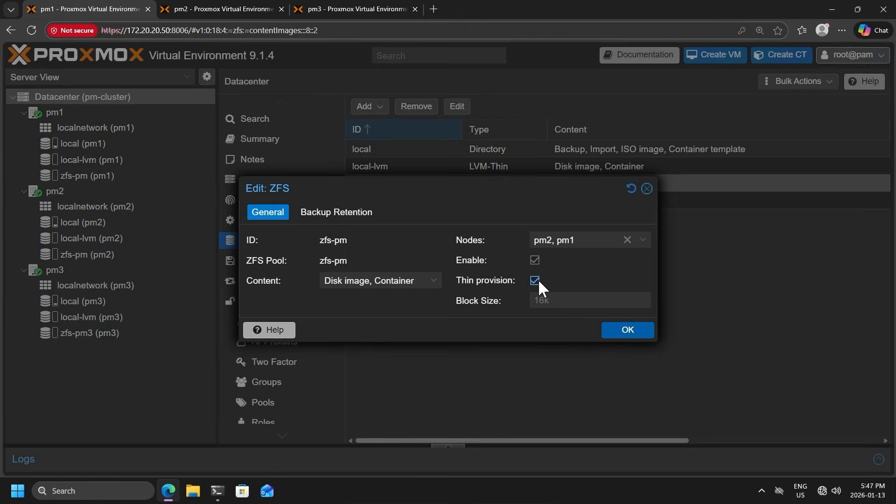
click(629, 331)
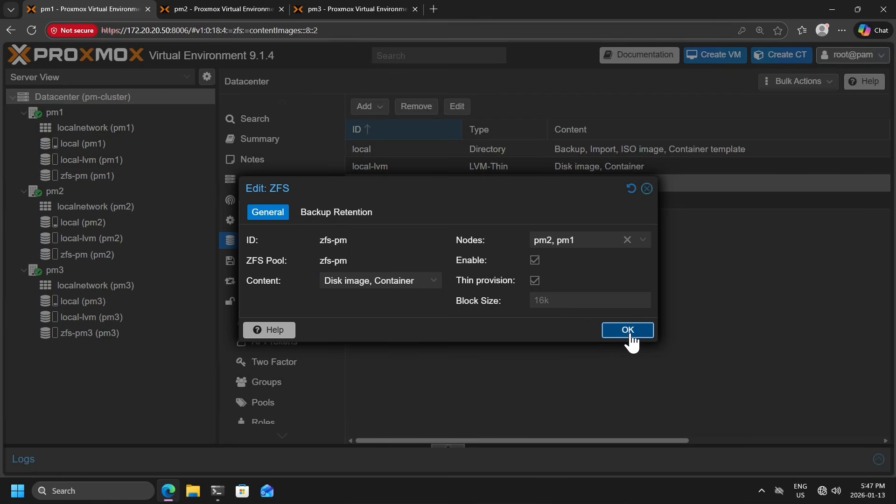
click(630, 334)
- Enable thin provisioning for the zfs-pm3 storage
click(419, 200)
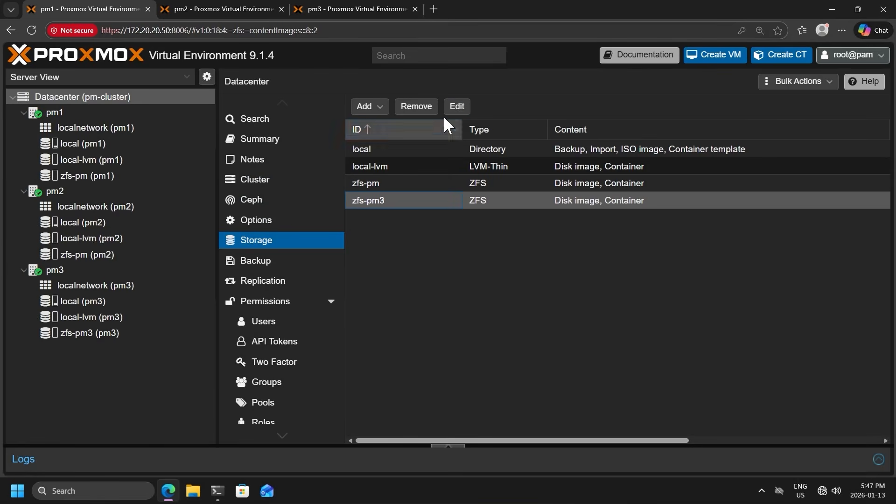
click(457, 107)
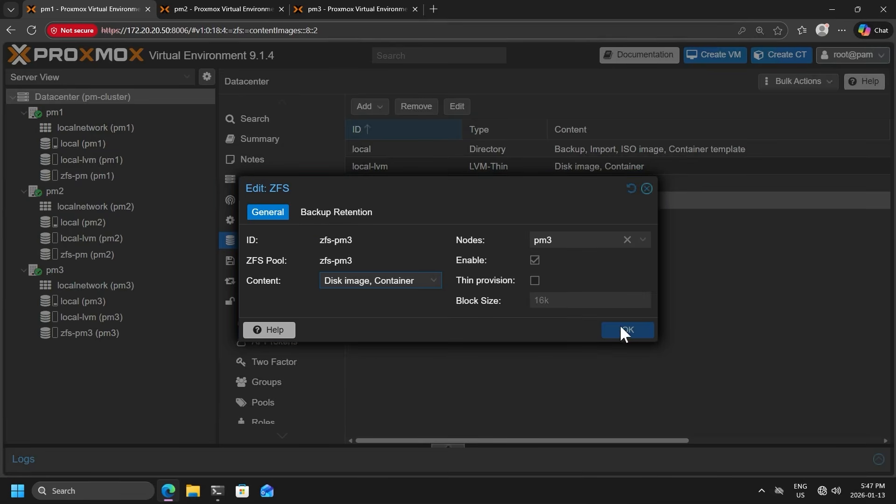
click(536, 281)
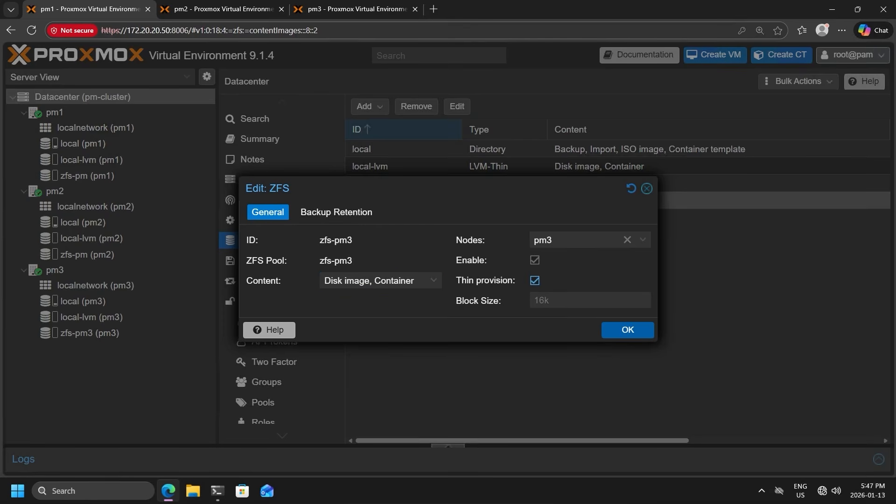
click(621, 333)
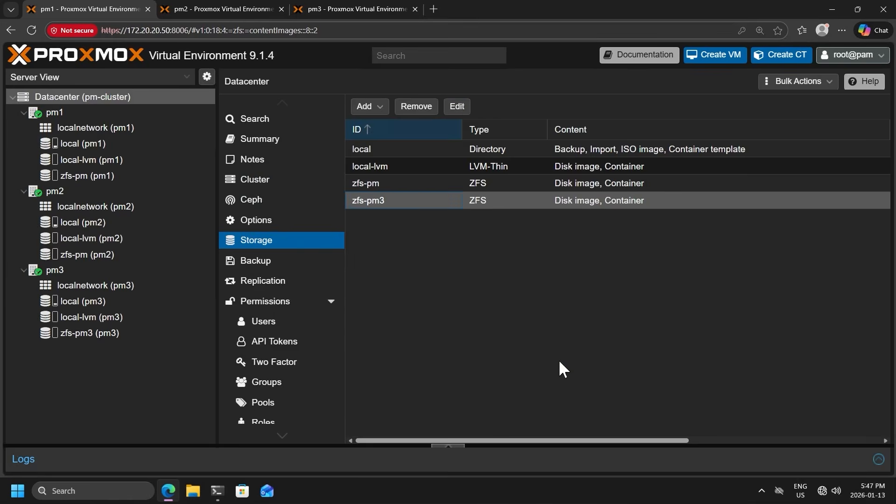
click(419, 182)
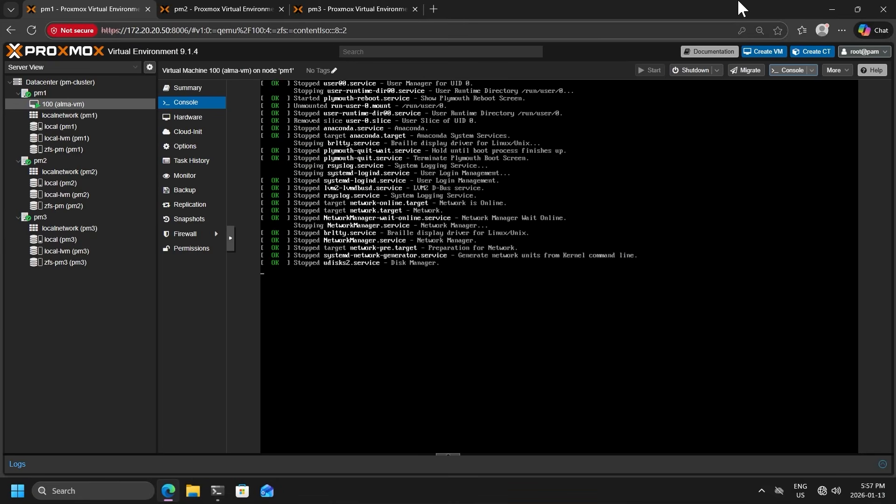
key(ctrl+plus)
key(ctrl+plus)
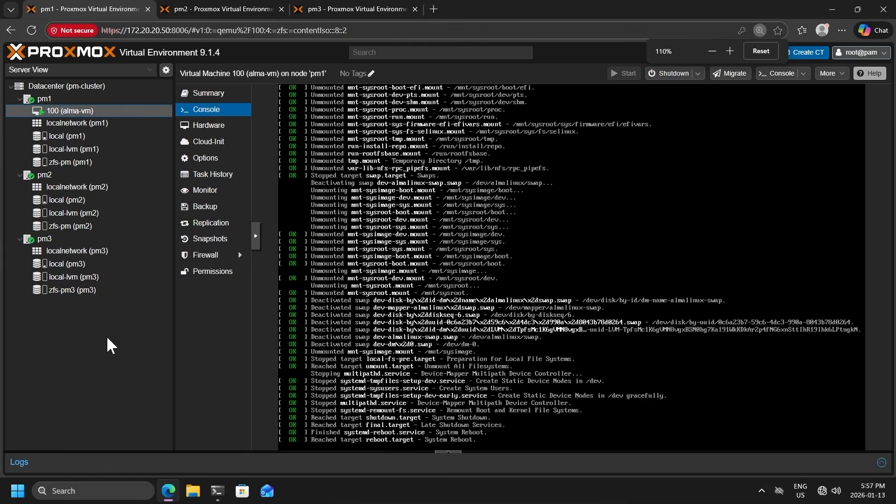
- Review the VM disks stored in zfs-pm on pm1, and check the ZFS storages on pm2 and pm3
key(ctrl+plus)
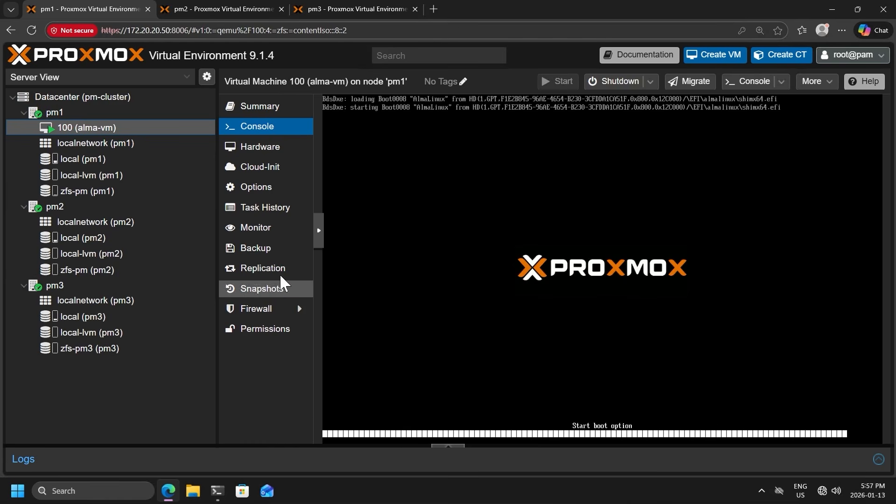
click(125, 193)
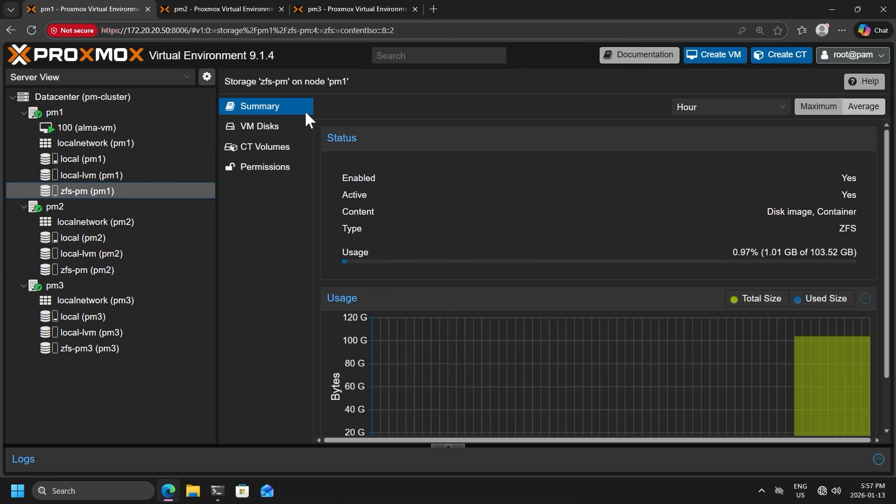
click(282, 133)
click(458, 161)
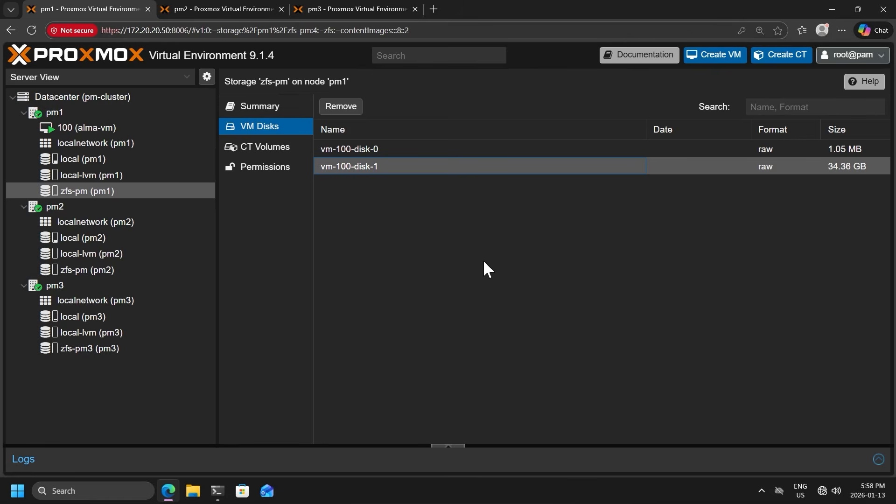
click(119, 269)
click(273, 110)
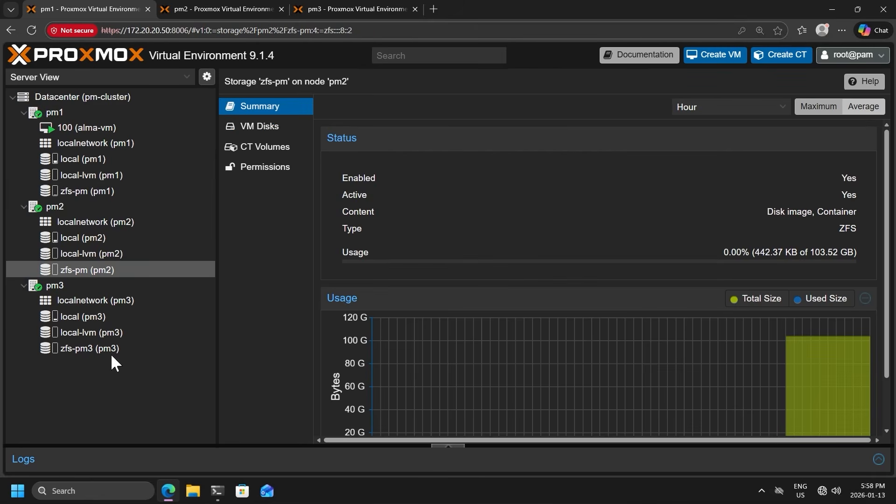
click(112, 350)
- Stop virtual machine 100 (alma-vm) on node pm1
click(127, 126)
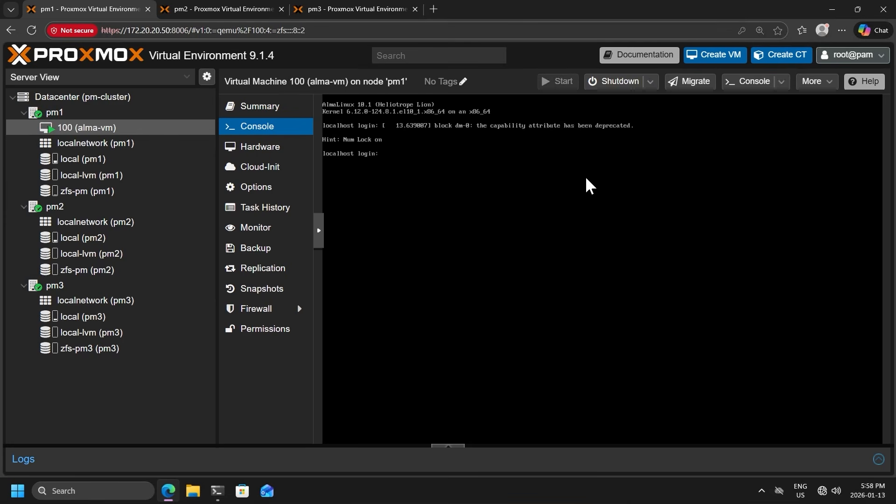
click(650, 82)
click(623, 148)
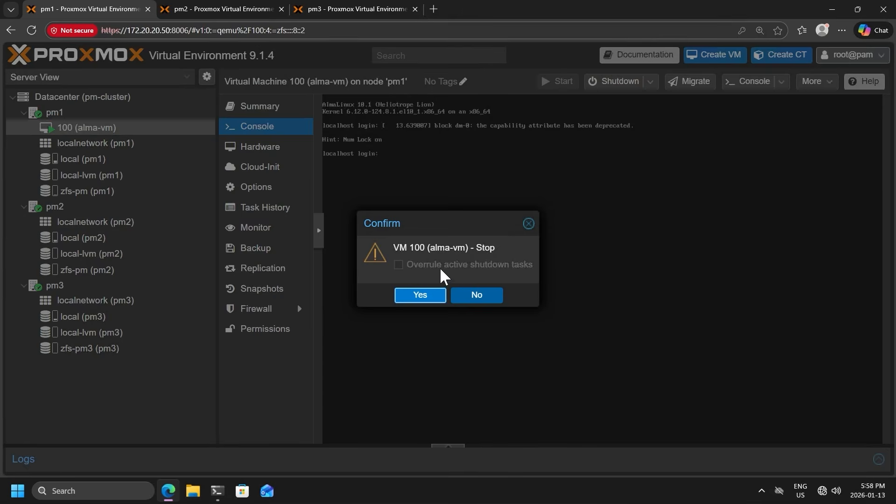
click(418, 294)
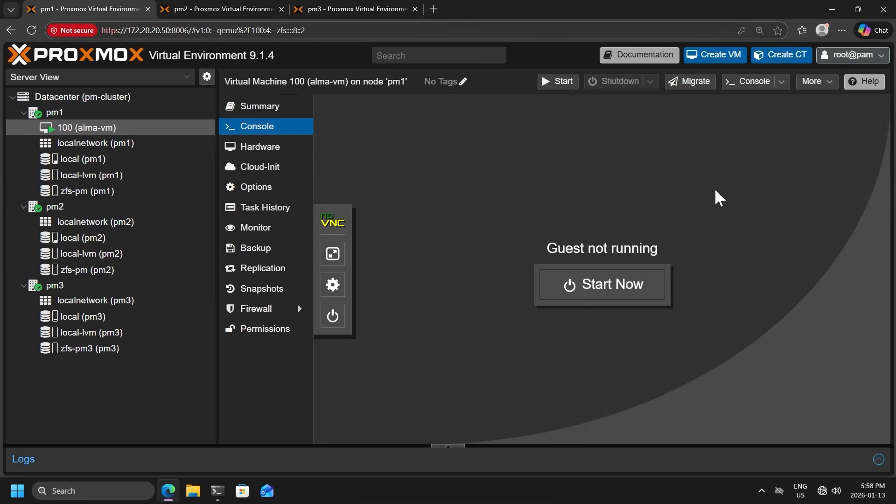
- Remove the CD/DVD drive (ide2) with the AlmaLinux ISO from alma-vm's hardware
click(259, 147)
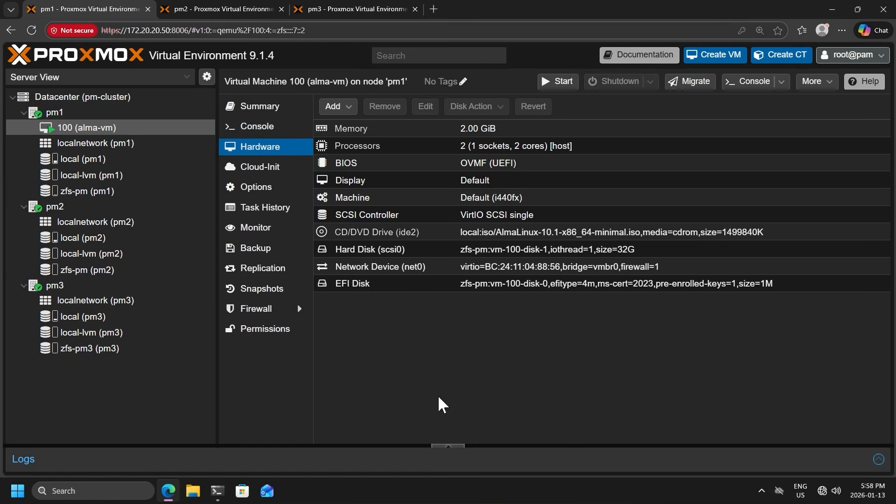
click(390, 235)
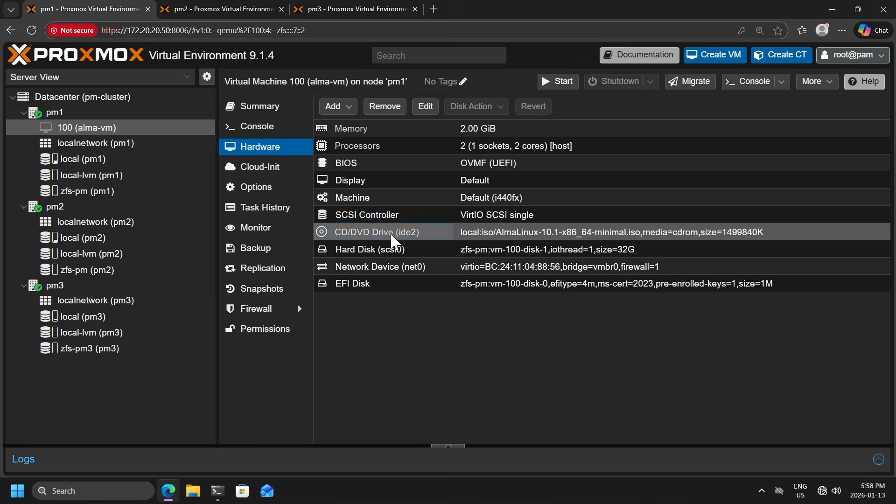
click(396, 109)
click(415, 292)
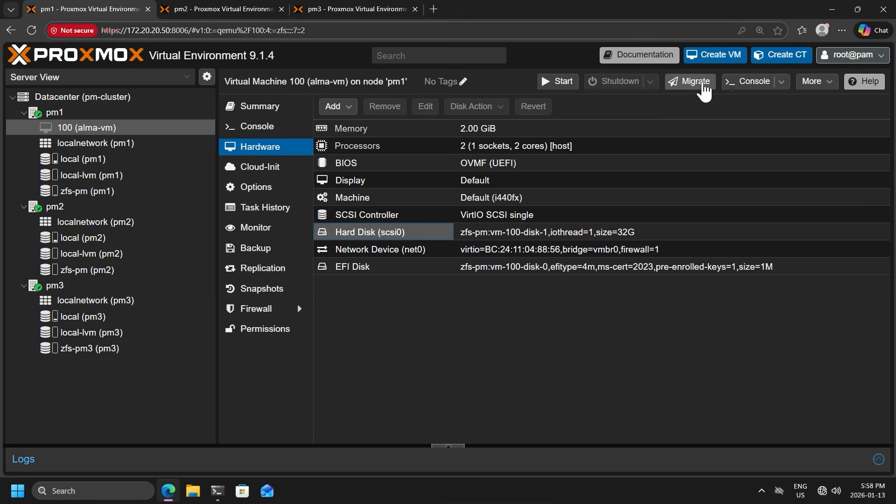
- Try pm3 as alma-vm's migration target, and migrate the stopped VM to pm2 instead
click(700, 86)
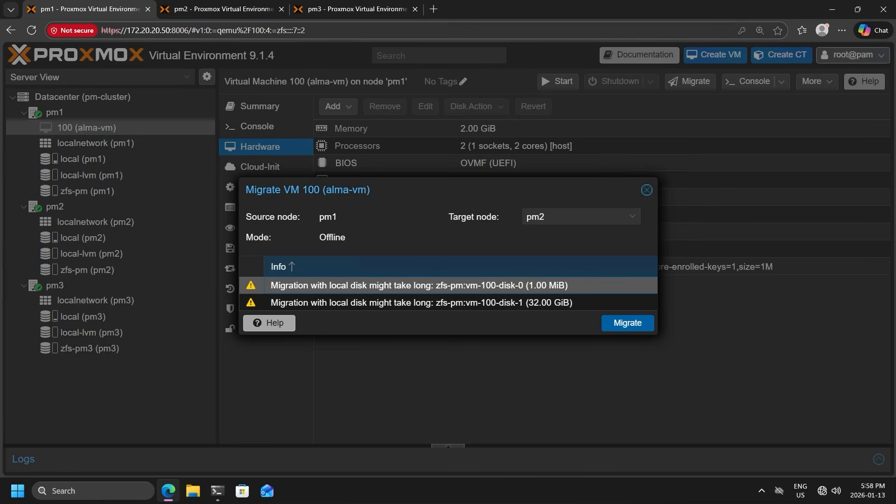
click(581, 217)
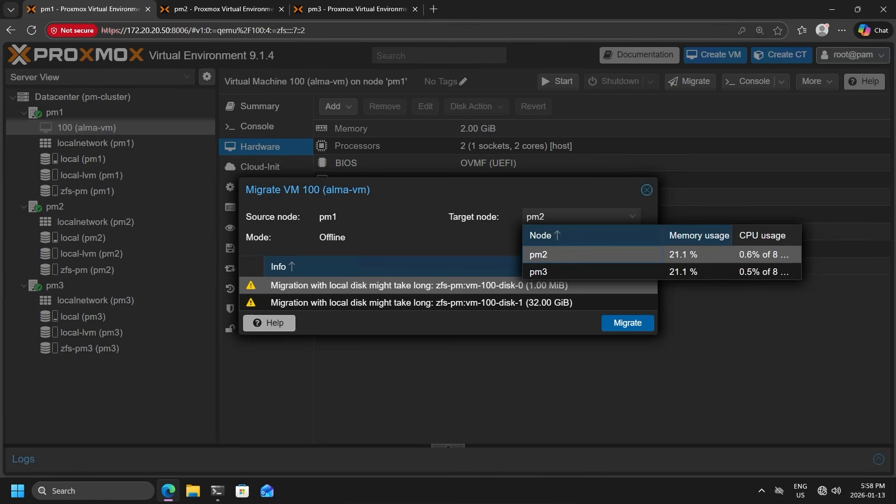
click(617, 271)
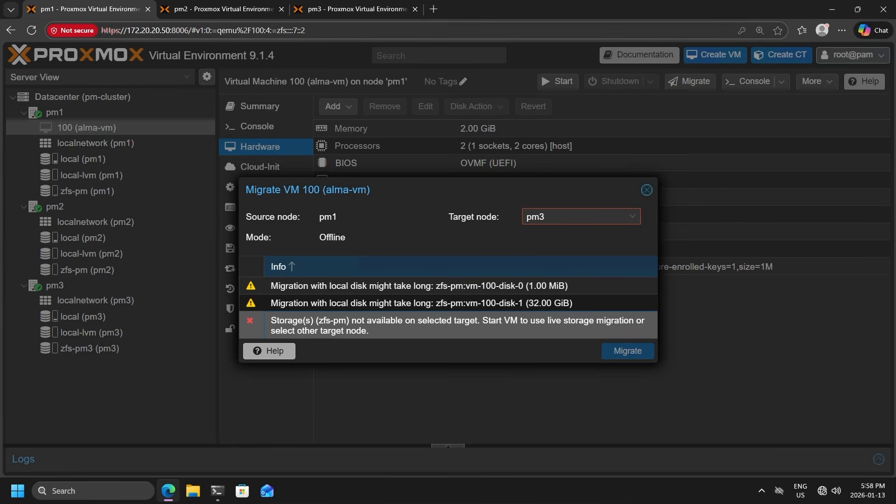
click(580, 217)
click(581, 254)
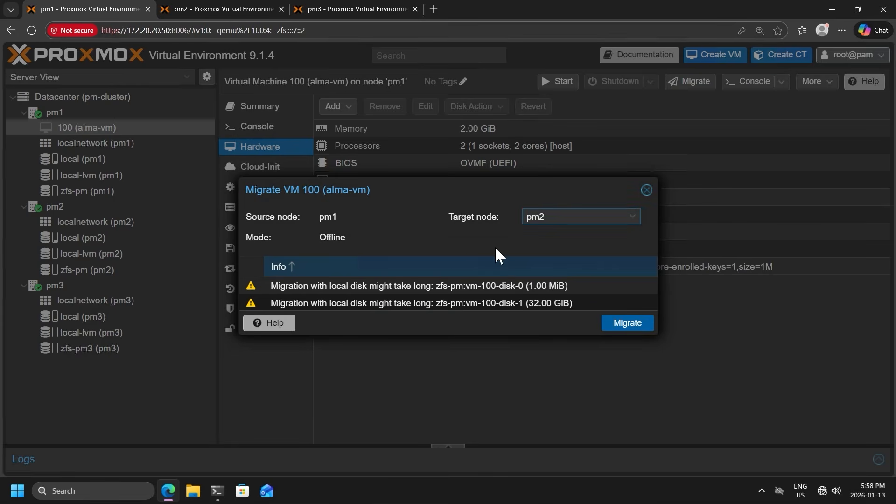
click(630, 323)
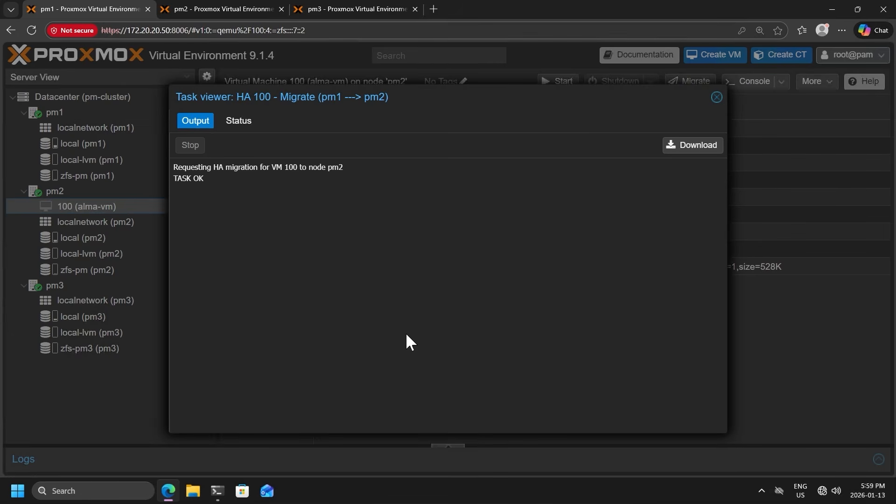
click(716, 96)
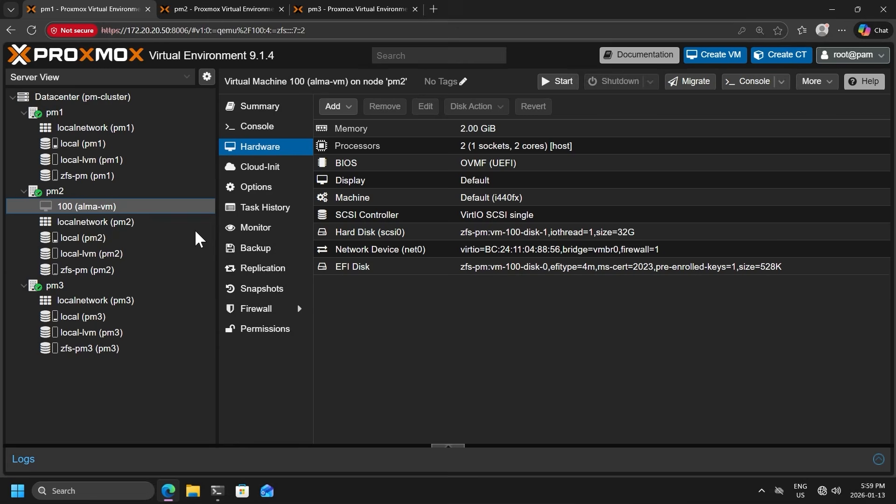
- Start alma-vm on node pm2 and watch it boot in its console
click(289, 133)
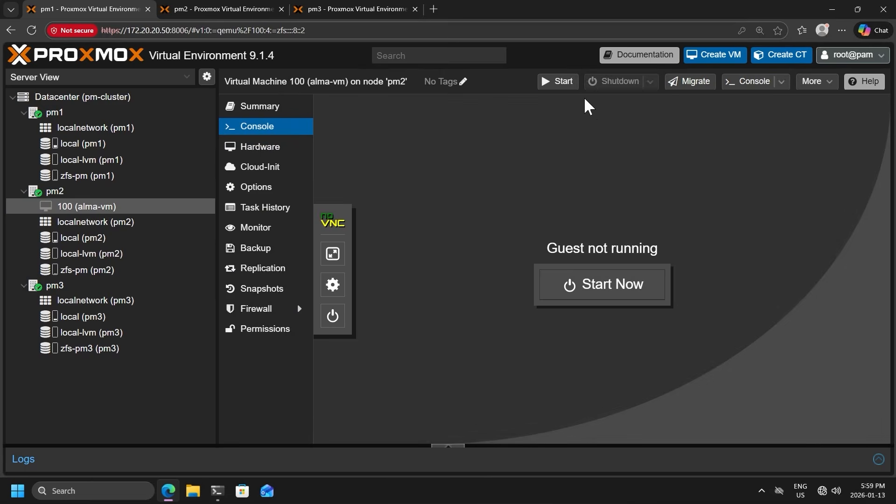
click(558, 81)
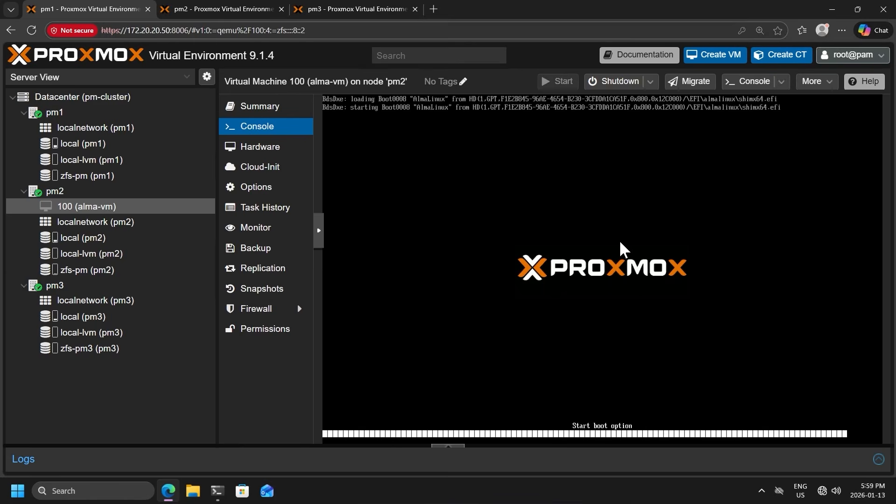
key(Return)
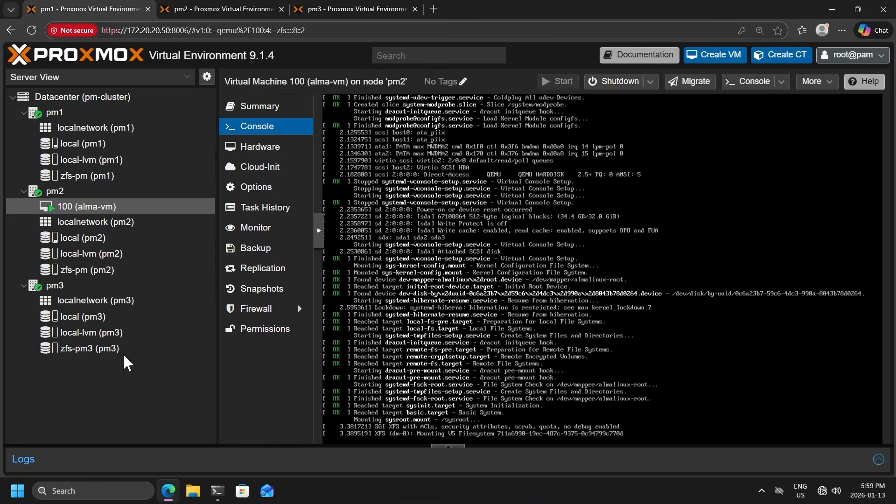
- Destroy the zfs-pm3 pool on node pm3, cleaning up both its disks and its storage configuration
click(122, 348)
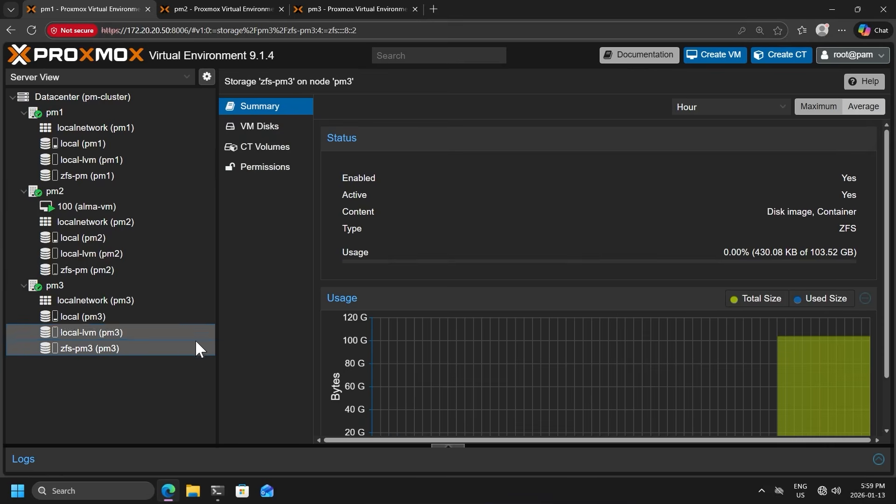
click(103, 289)
scroll(280, 284, down, 3)
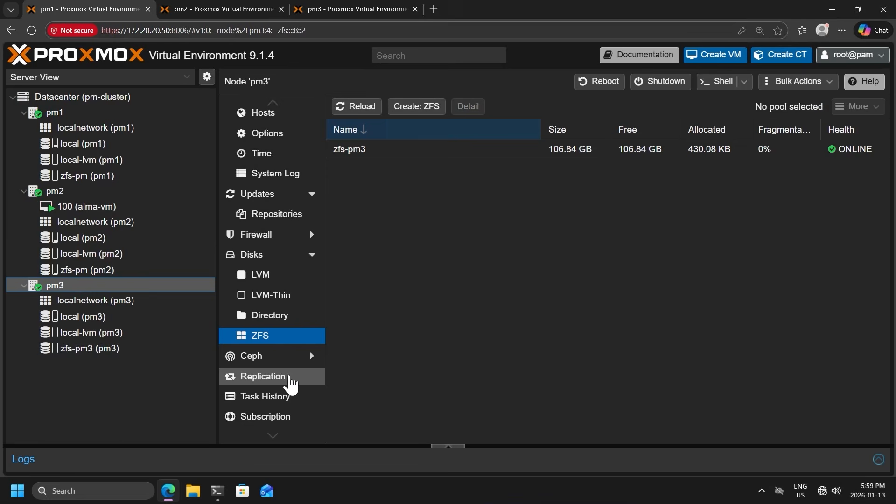
click(426, 153)
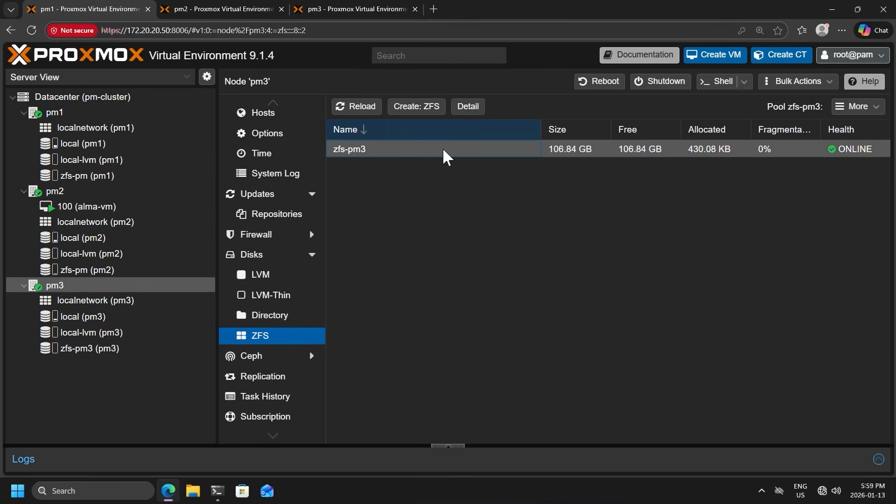
click(853, 107)
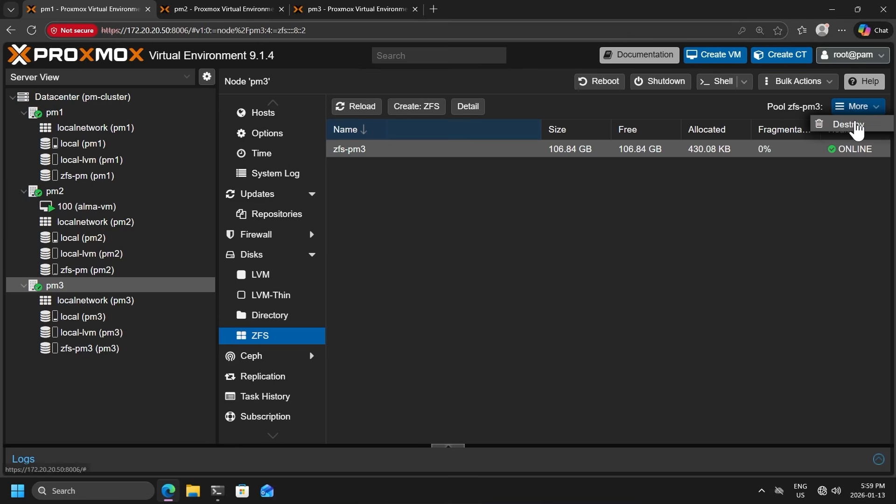
click(855, 125)
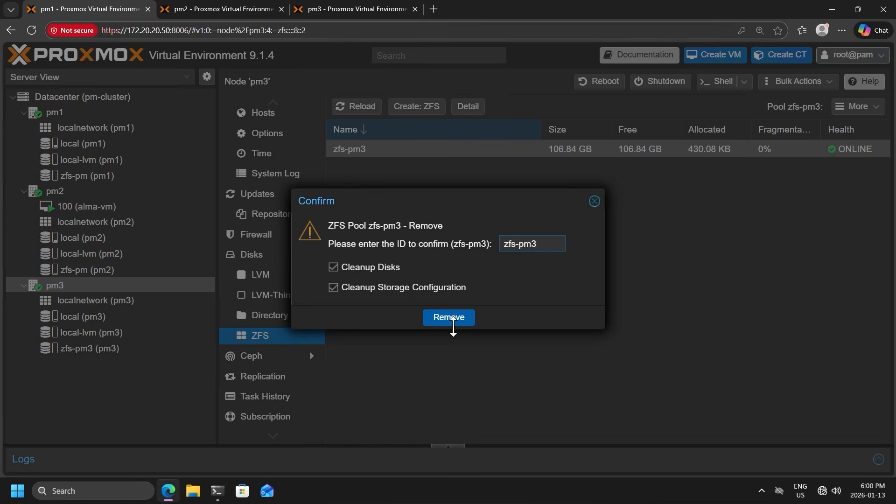
click(452, 321)
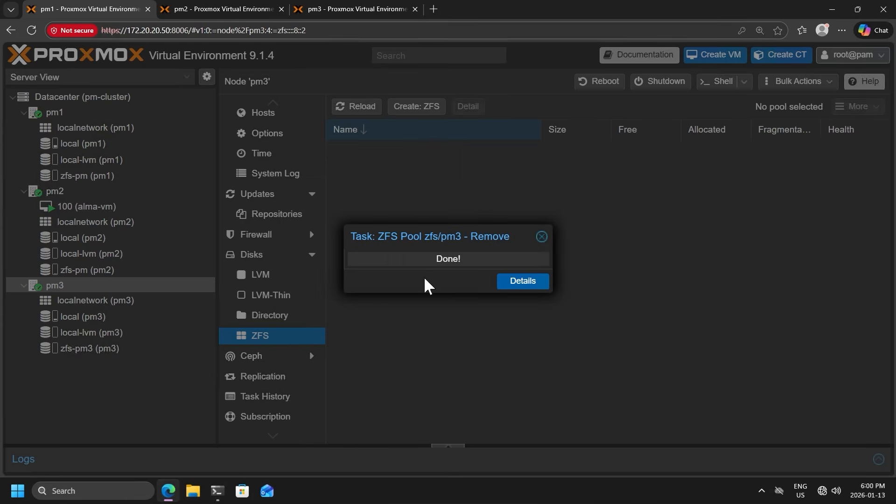
click(542, 237)
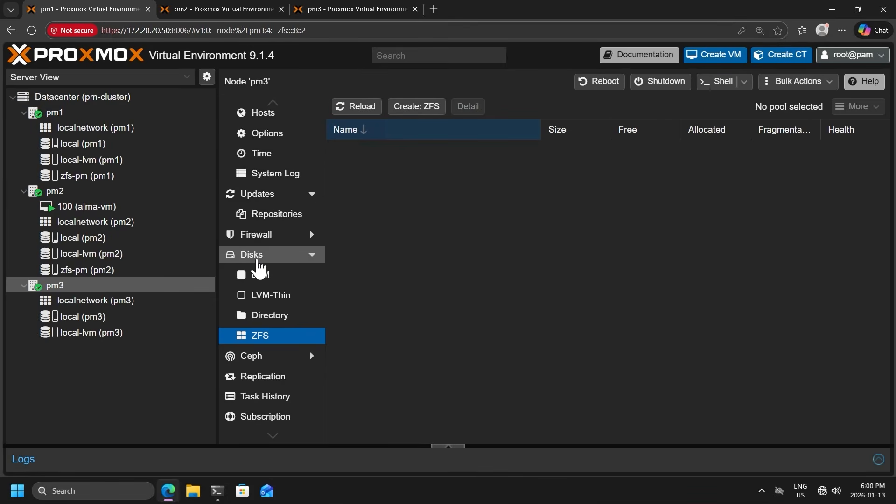
- Check pm3's disks and start a new ZFS pool named zfs-pm there, using /dev/sdb and /dev/sdc with storage added
click(256, 256)
click(427, 235)
click(260, 335)
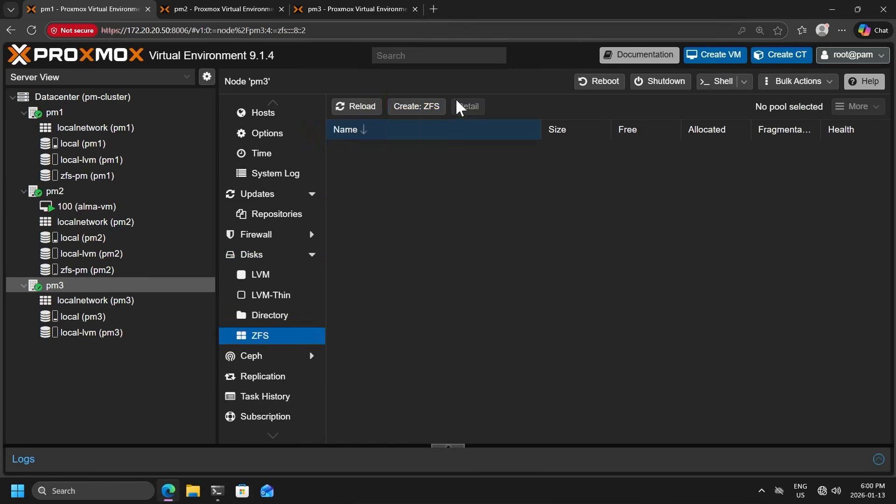
click(425, 106)
text(zfs-pm)
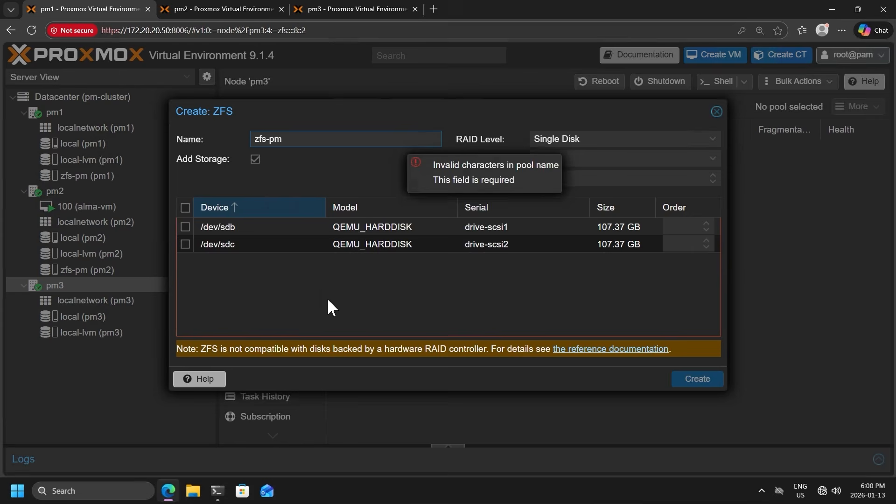
click(186, 207)
- Choose Mirror as the RAID level and lz4 compression for the new zfs-pm pool, and create it
click(588, 139)
click(575, 171)
click(576, 159)
click(572, 224)
click(696, 380)
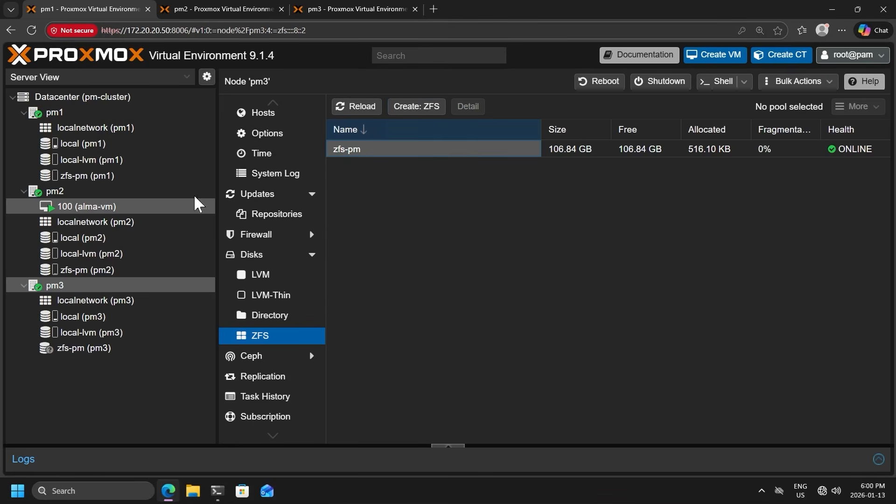
- Stop virtual machine 100 (alma-vm) on node pm2
click(131, 210)
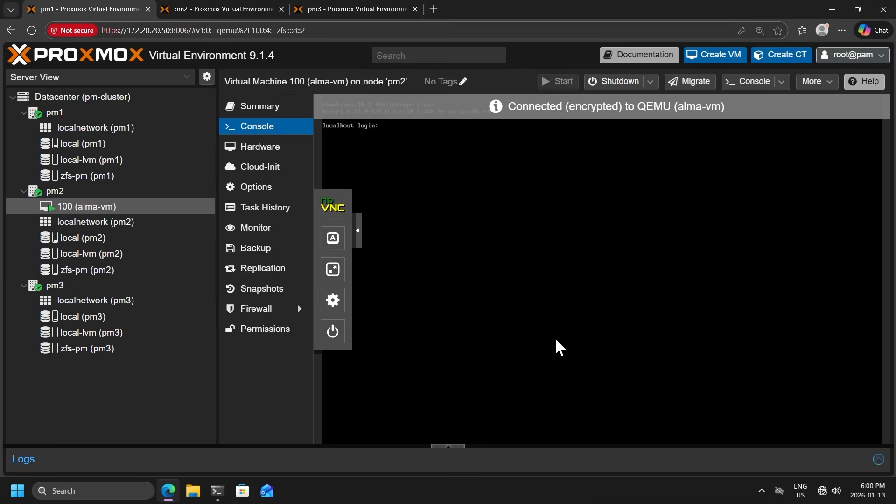
click(651, 81)
click(630, 150)
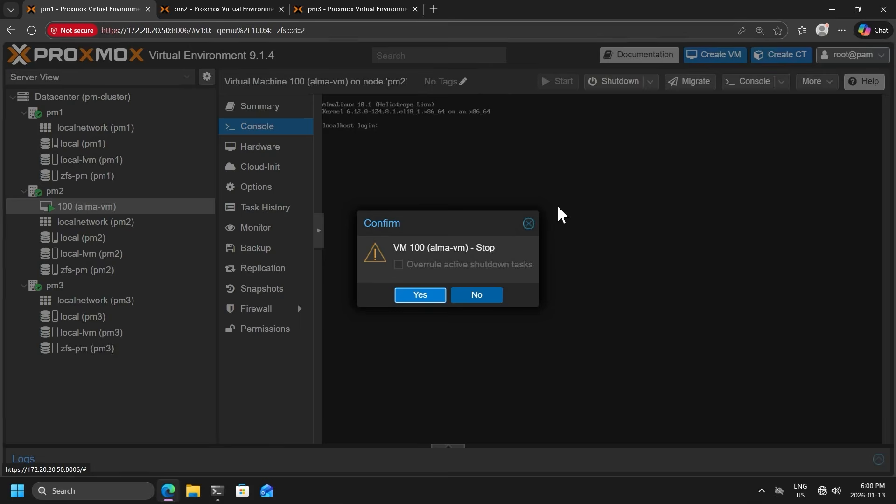
click(431, 293)
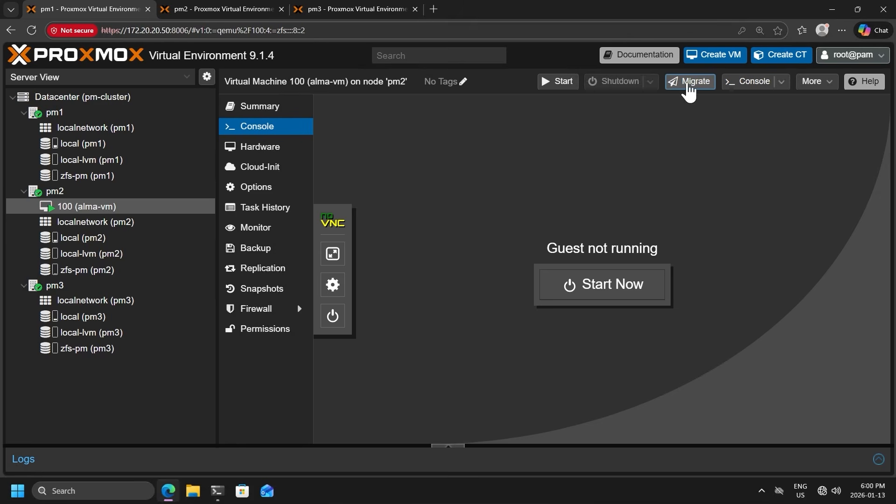
- Migrate alma-vm from pm2 to target node pm3, and close the migration task output
click(688, 83)
click(581, 216)
click(575, 271)
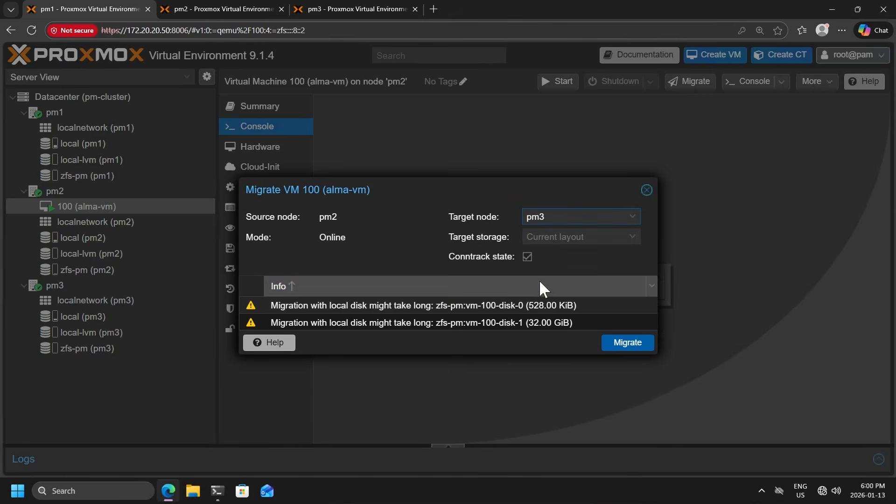
click(627, 342)
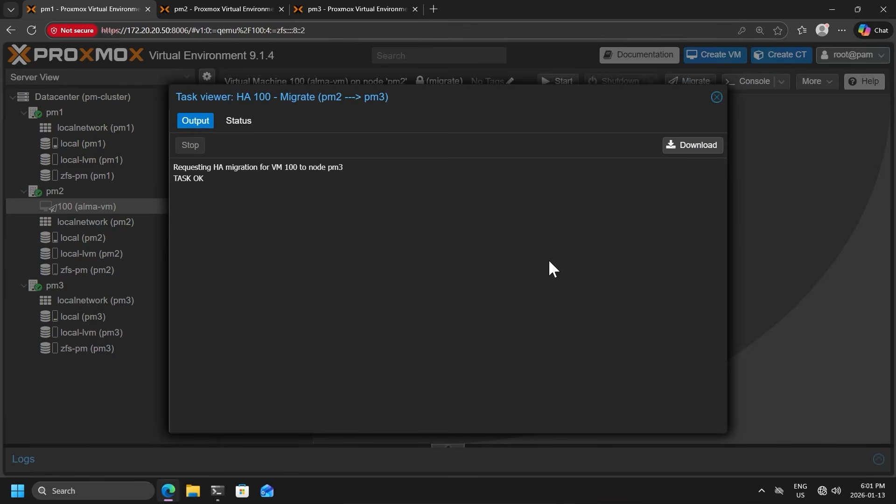
click(717, 97)
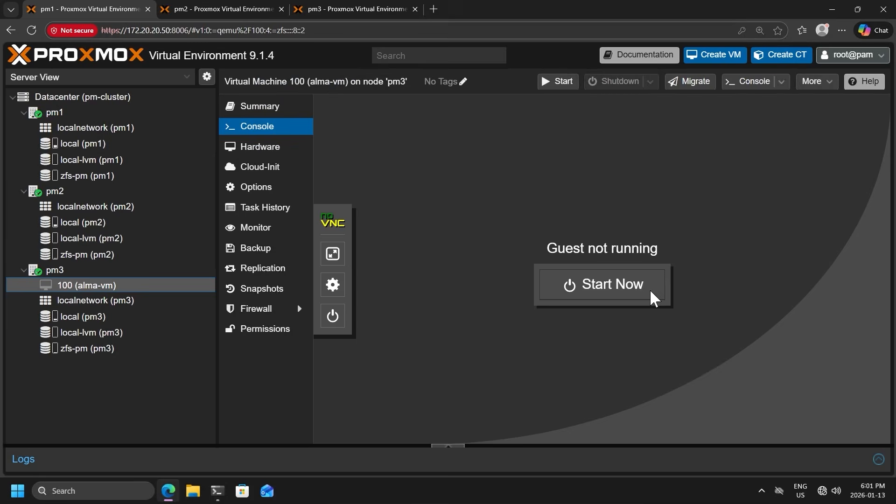
- Start alma-vm on pm3 and take a snapshot of it named Fresh-Install, with RAM included
click(565, 87)
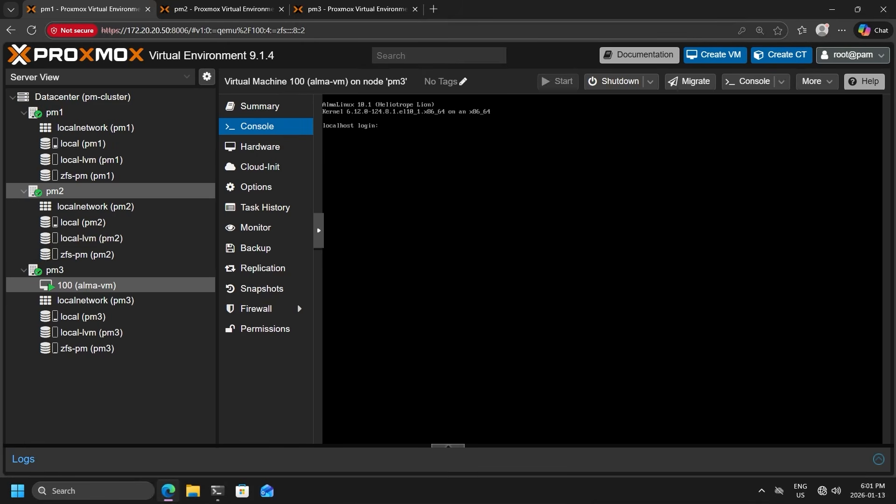
click(262, 289)
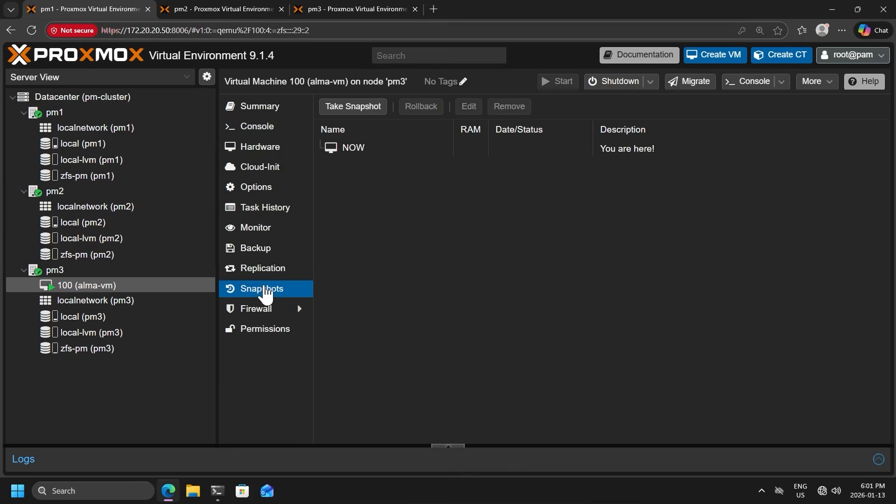
click(361, 108)
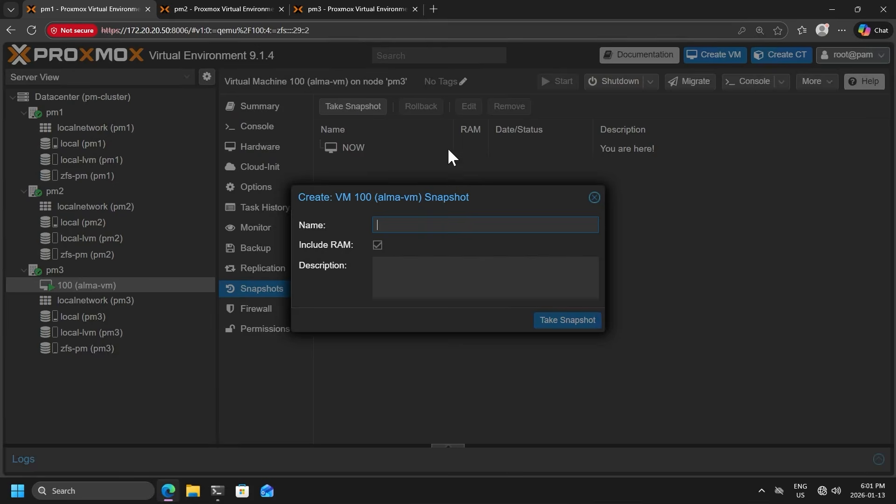
text(Fresh-ib)
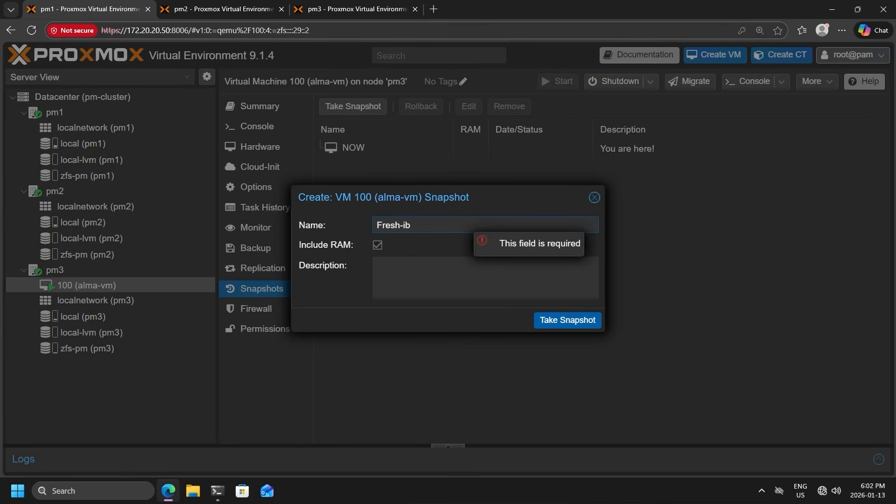
text(stall)
click(546, 319)
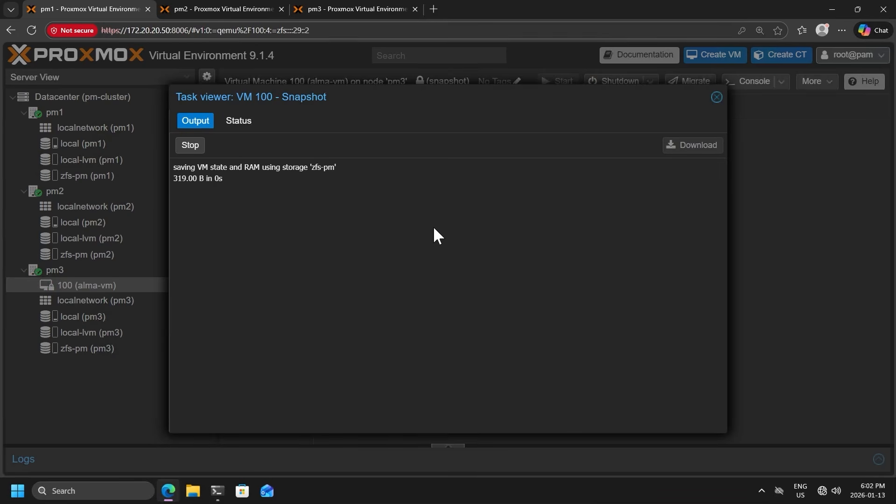
click(716, 96)
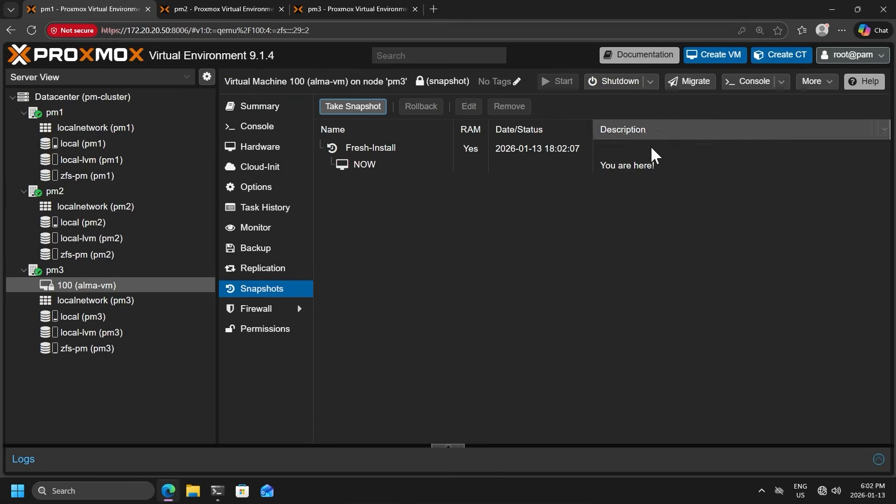
click(436, 149)
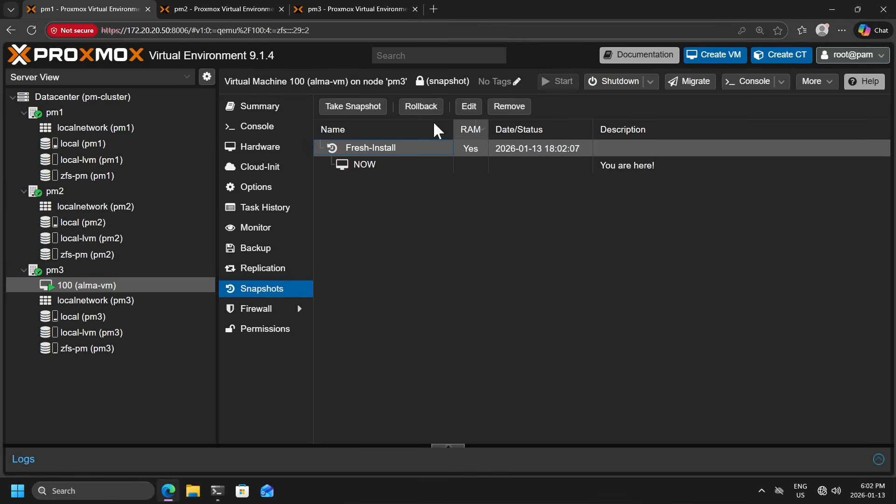
- Look up alma-vm's IP address with ip a in its console, and open a cleared PowerShell session in the terminal
click(264, 130)
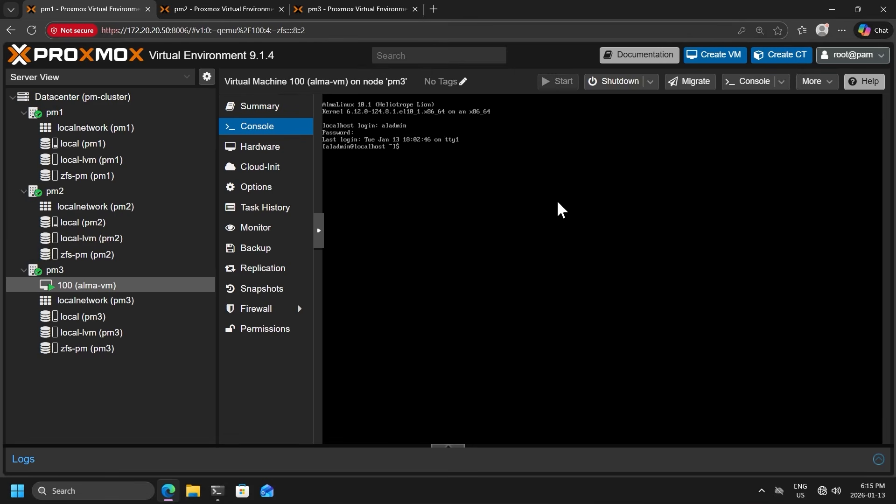
key(Return)
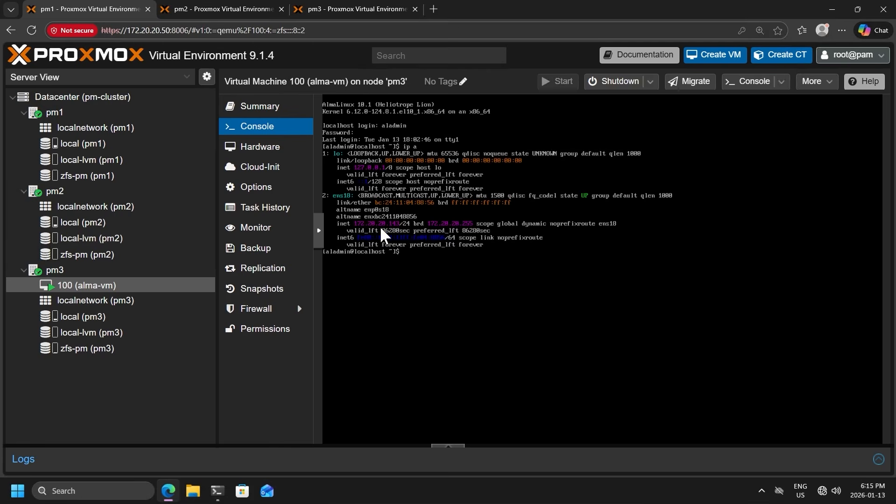
click(219, 491)
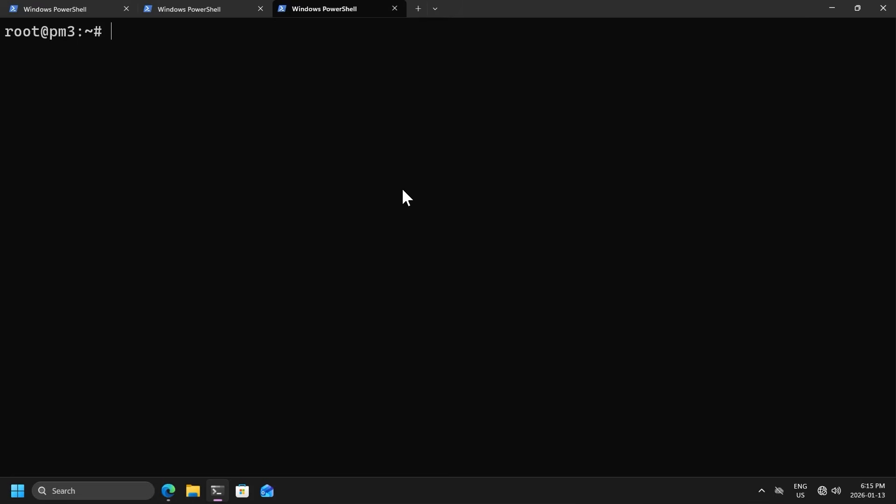
click(419, 9)
text(cls)
key(Return)
text(s)
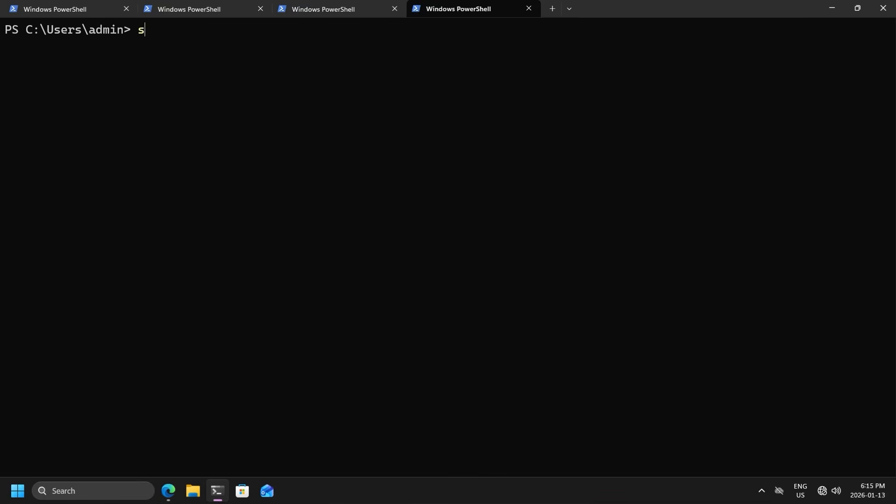
text(sh aladmin@172.20.20.143)
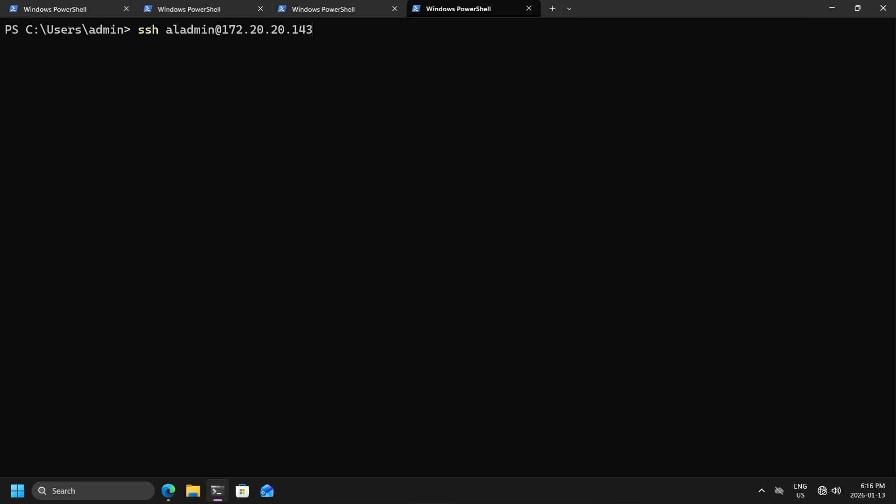
key(Return)
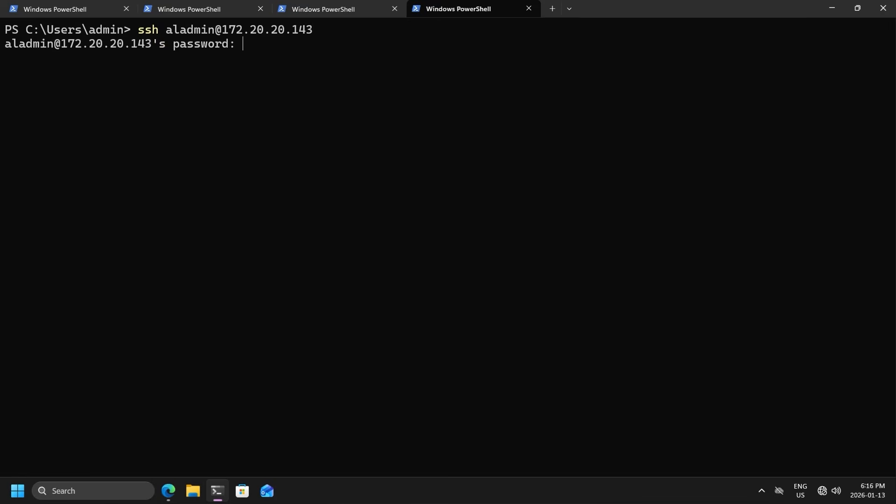
key(Return)
text(clear)
key(Return)
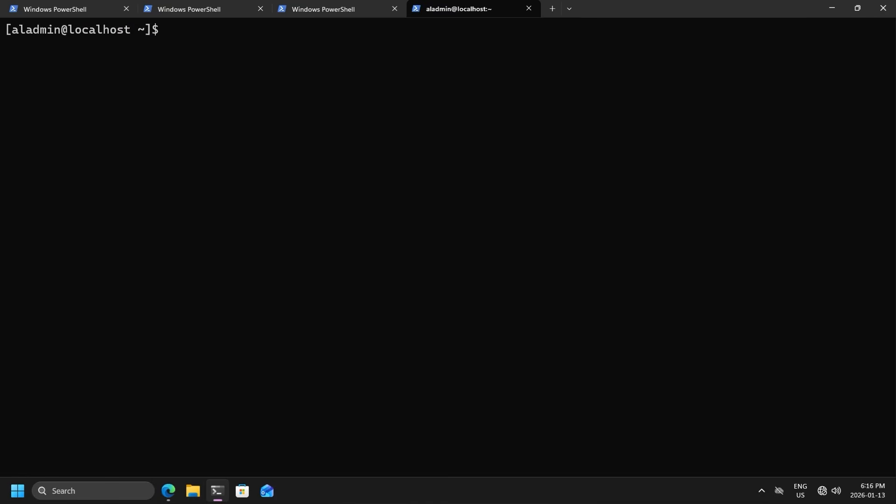
- Fill the VM's disk by running sudo dd if=/dev/zero of=/bigfile bs=1M, authorised with the account password
text(sudo dd if=/dev/s)
key(BackSpace)
text(zer)
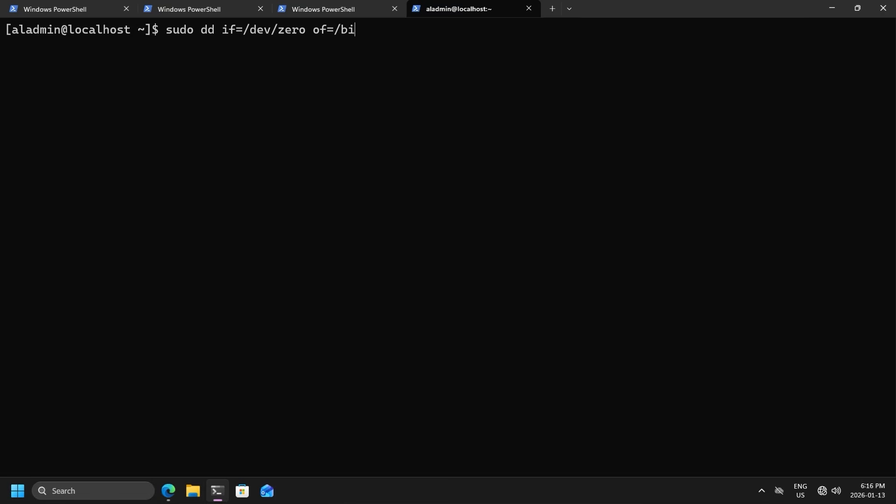
text(o of=/bigfilke)
key(BackSpace)
key(BackSpace)
text(e fs bs=1M)
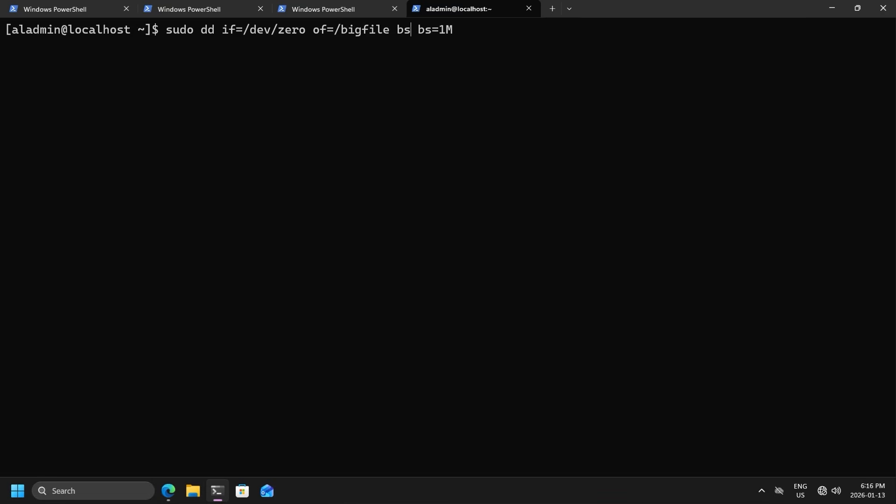
key(Delete)
key(Delete)
key(Delete)
key(Delete)
key(Delete)
key(Delete)
text(M)
key(Return)
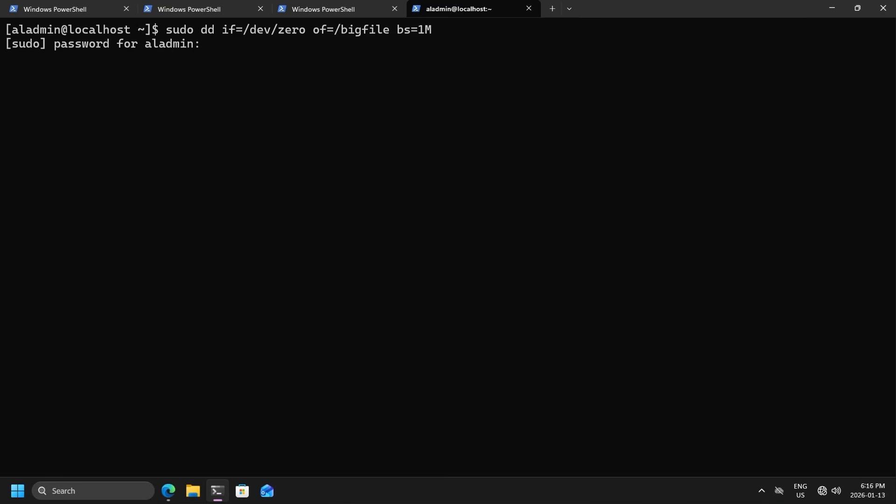
key(Return)
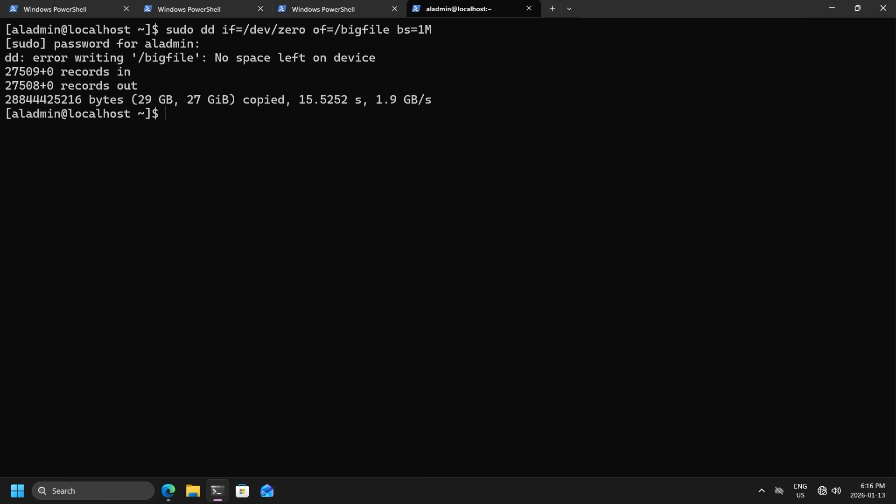
- Try to update the VM's packages with sudo dnf update -y, and examine the command's output
text(sudo dnf update -y)
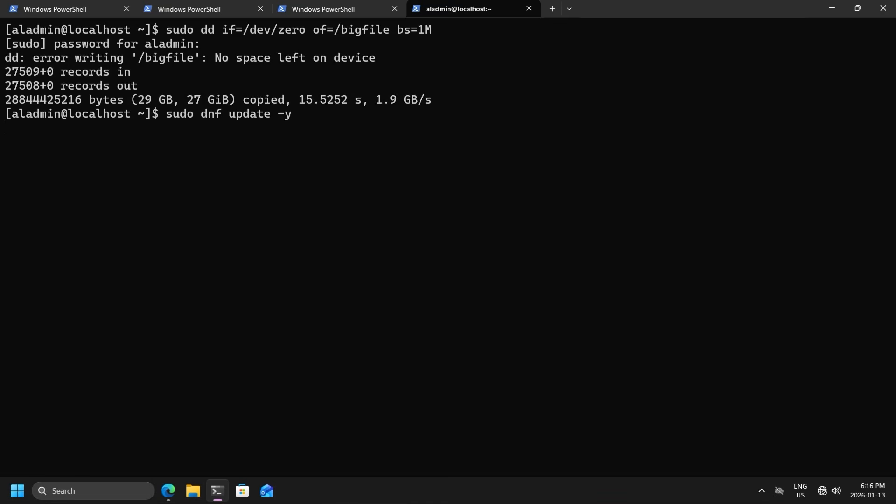
key(Return)
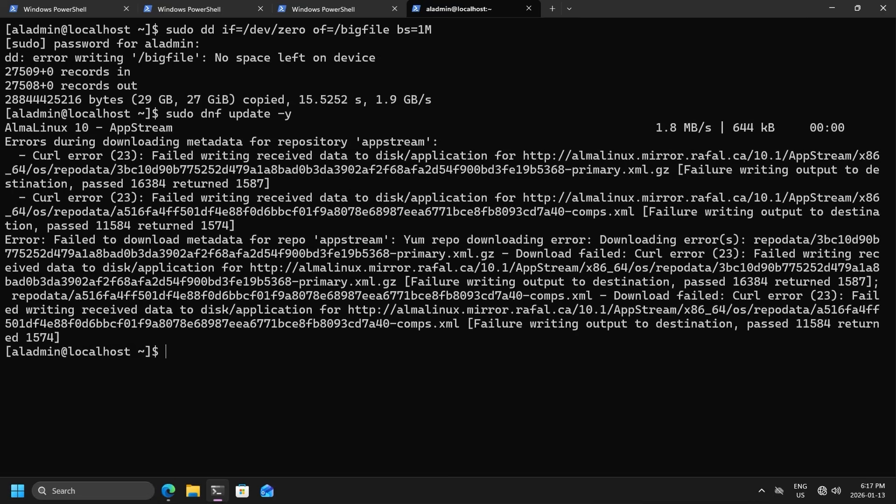
drag(756, 252, 280, 271)
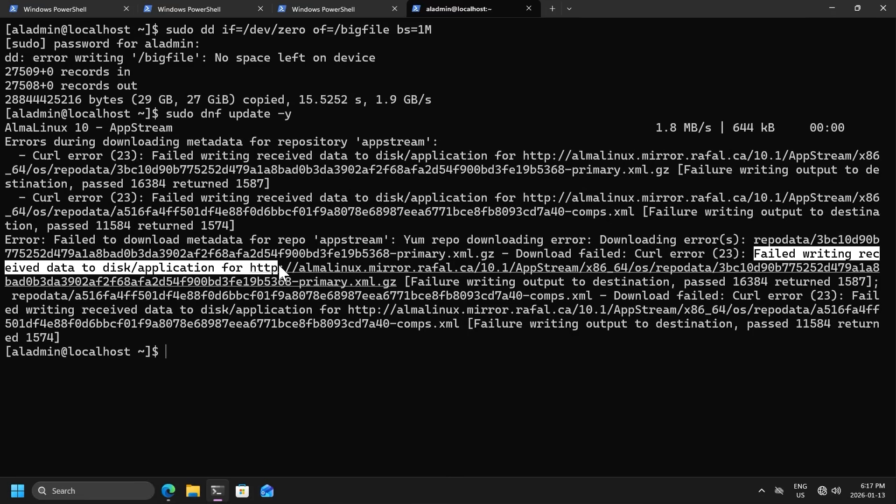
key(ctrl+c)
drag(643, 211, 235, 224)
key(ctrl+c)
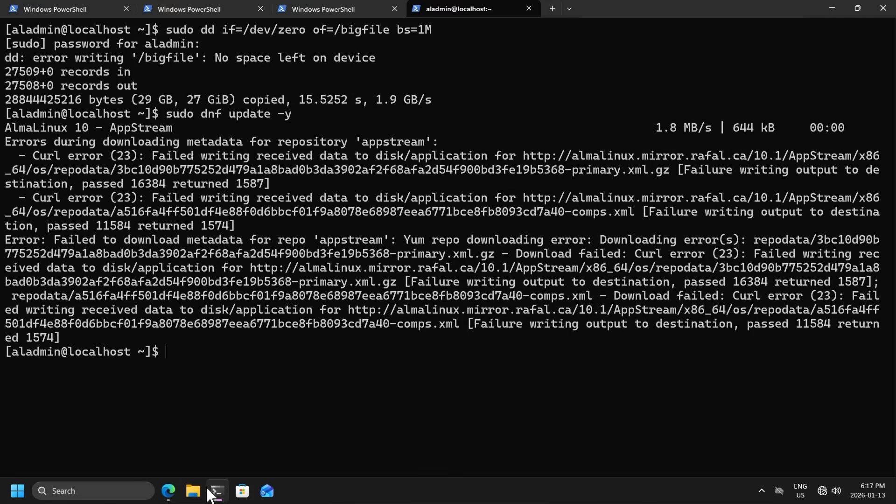
- Switch to Proxmox, roll alma-vm back to the Fresh-Install snapshot, and reopen its console
click(168, 491)
click(282, 288)
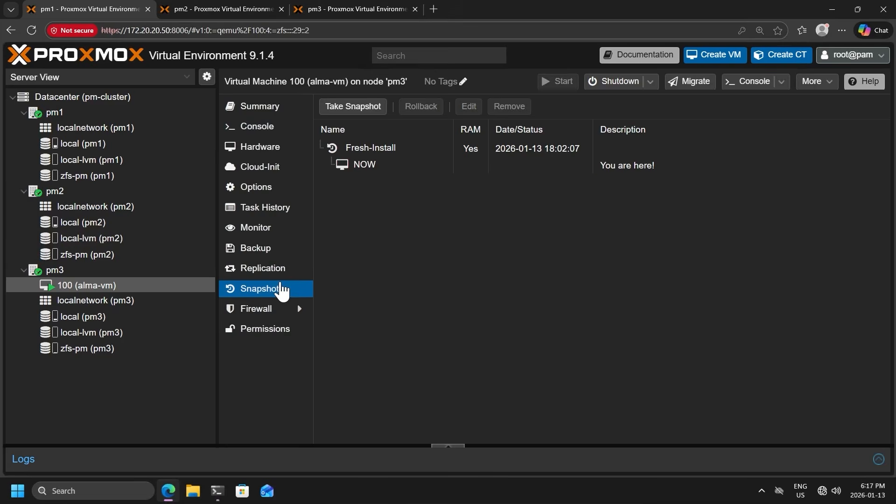
click(409, 149)
click(422, 112)
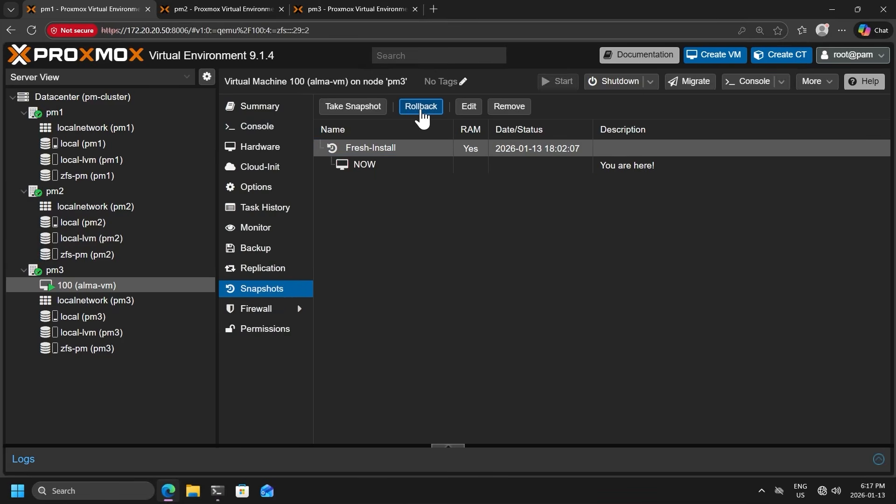
click(421, 112)
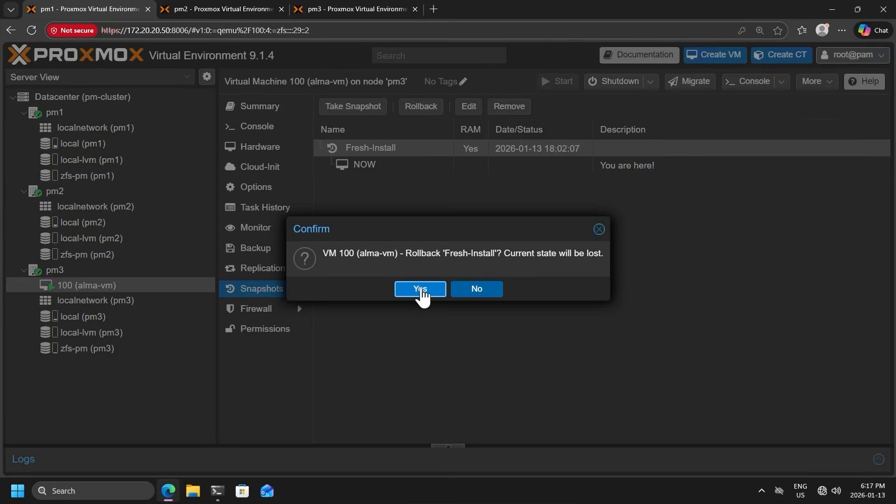
click(421, 293)
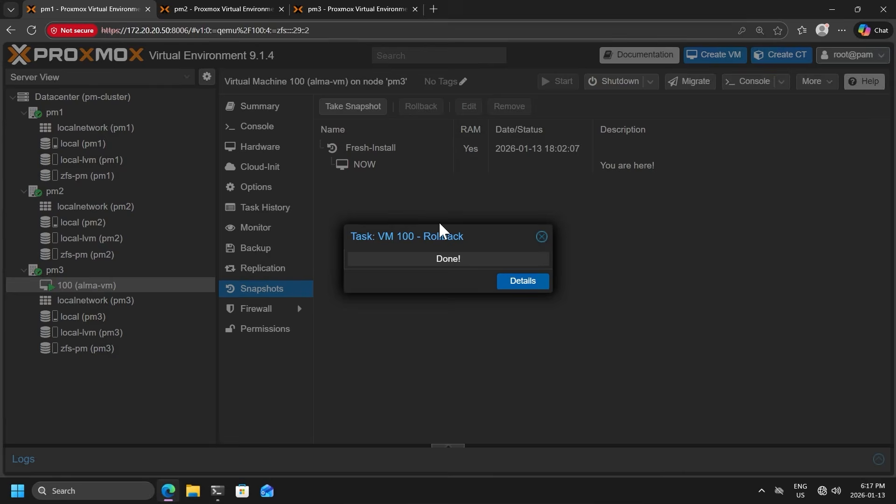
click(244, 126)
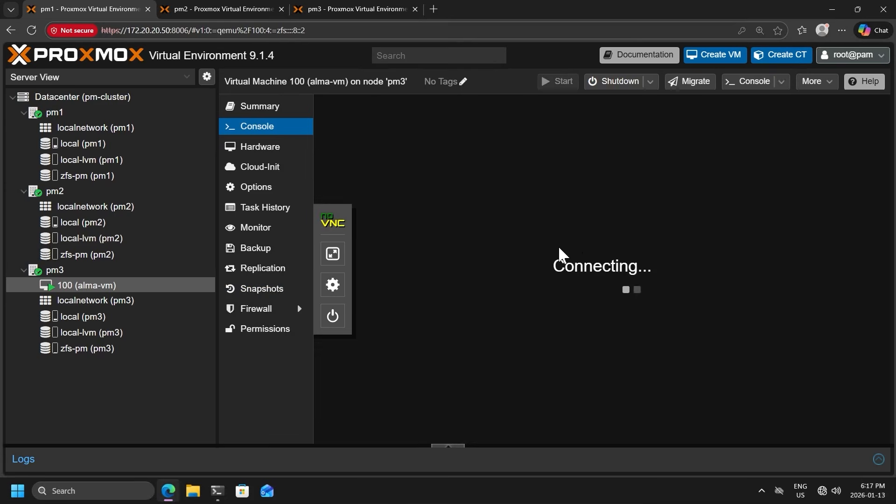
click(217, 491)
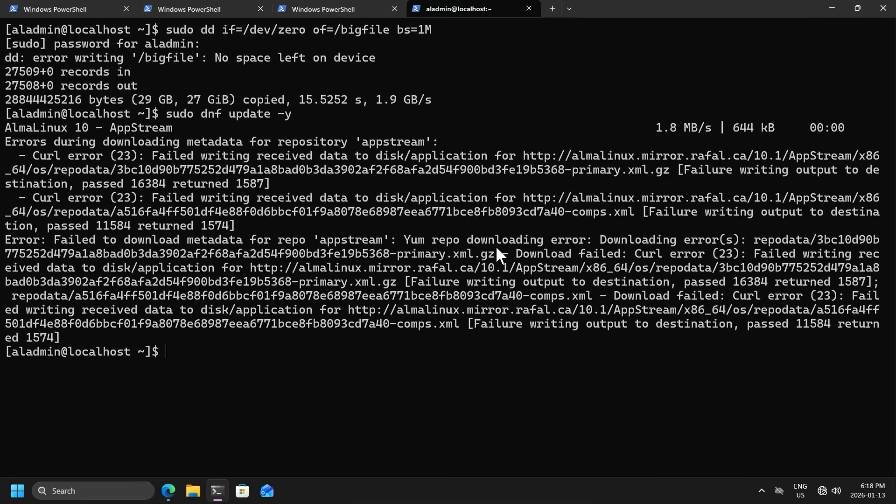
text(clear)
key(Return)
key(Up)
key(Up)
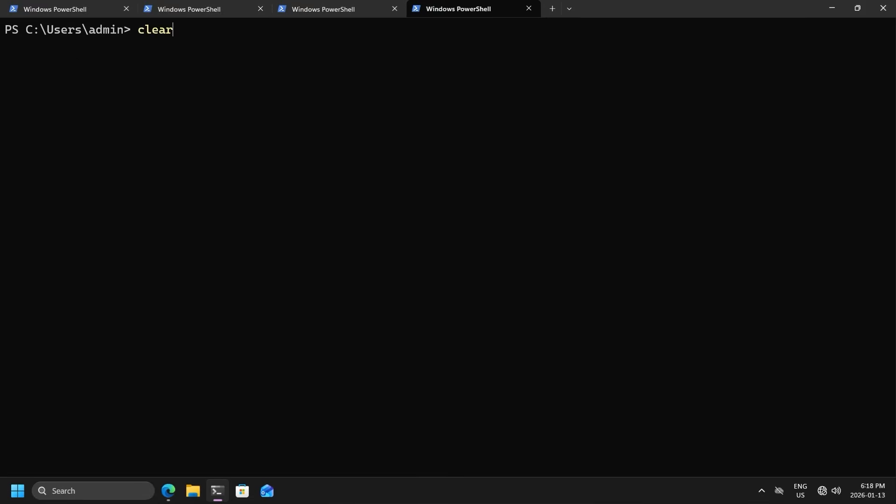
key(Return)
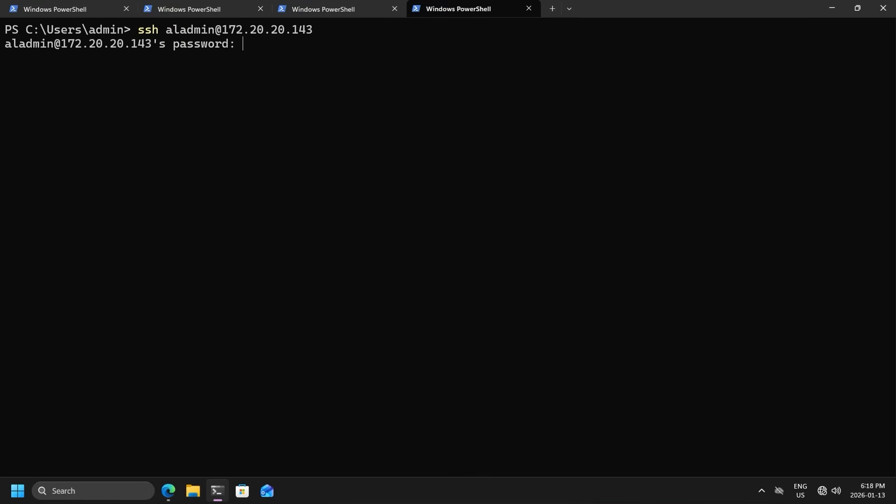
- Update the VM's packages with sudo dnf update -y, and switch back to Proxmox
text(sudo d)
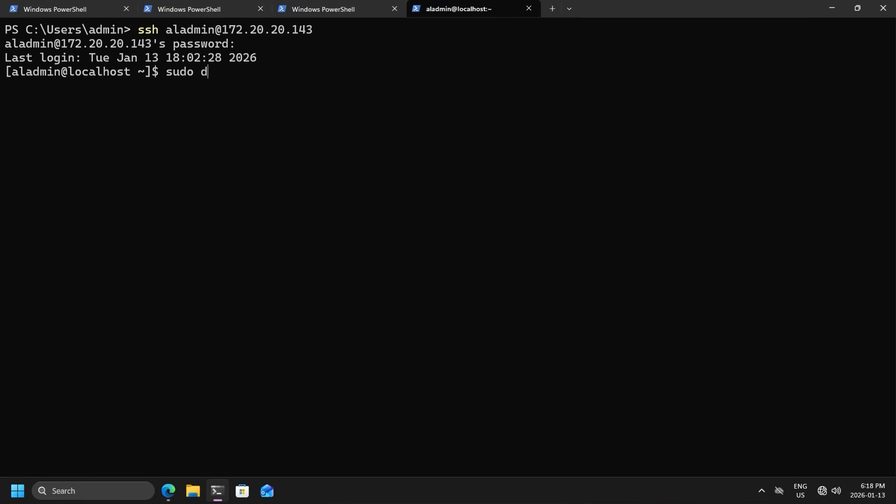
text(nf -pdate -y)
key(Return)
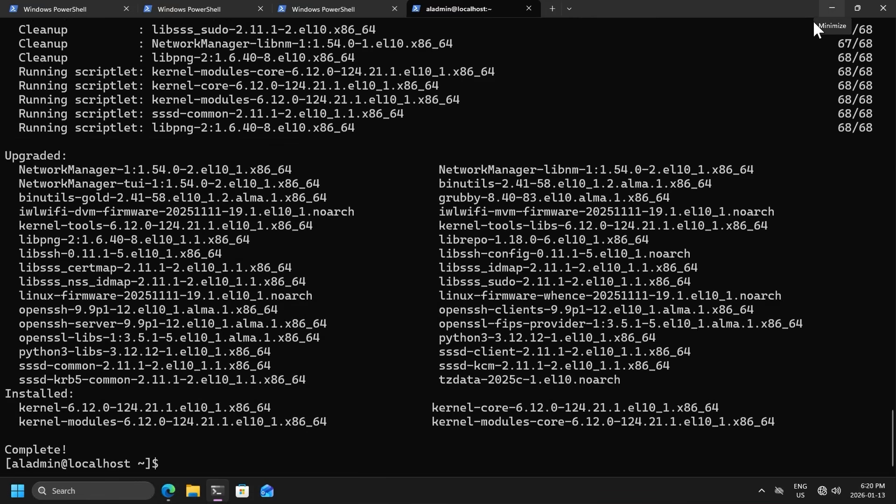
click(835, 7)
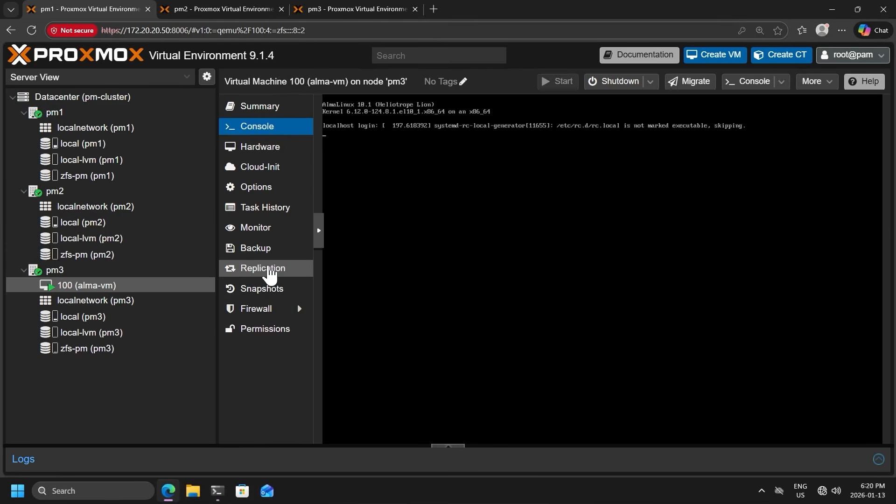
- Create an enabled replication job for alma-vm targeting pm1 every 15 minutes with unlimited rate, and schedule it to run immediately
click(264, 268)
click(332, 107)
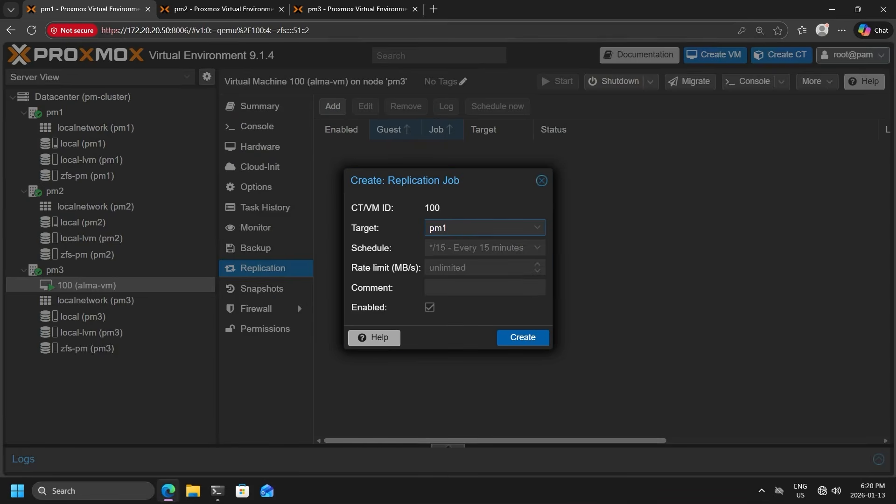
click(486, 227)
click(474, 276)
click(538, 248)
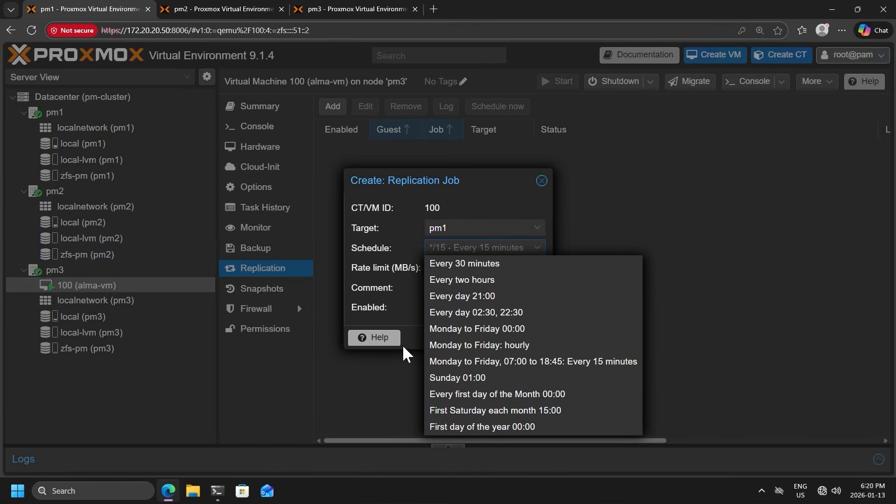
click(414, 347)
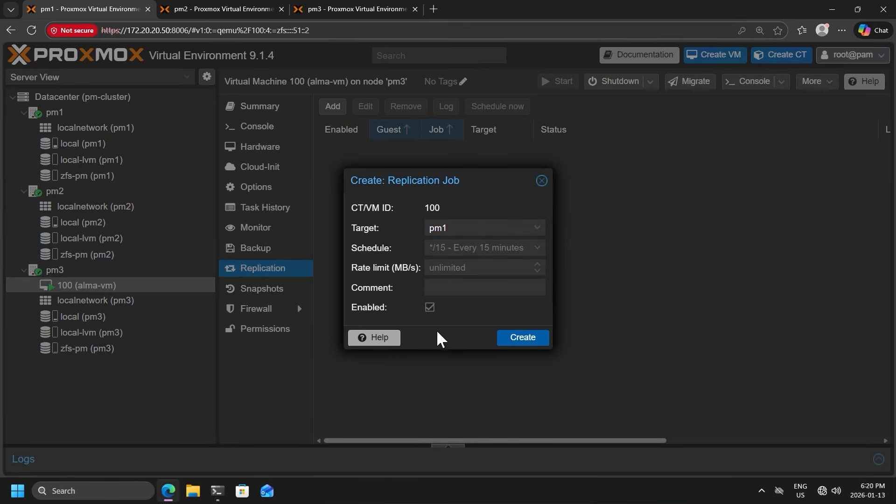
click(519, 340)
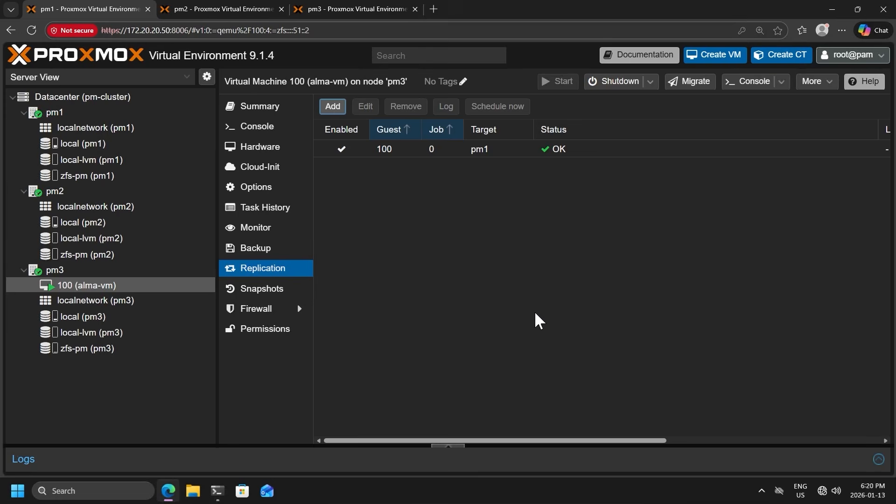
drag(654, 440, 847, 446)
click(526, 152)
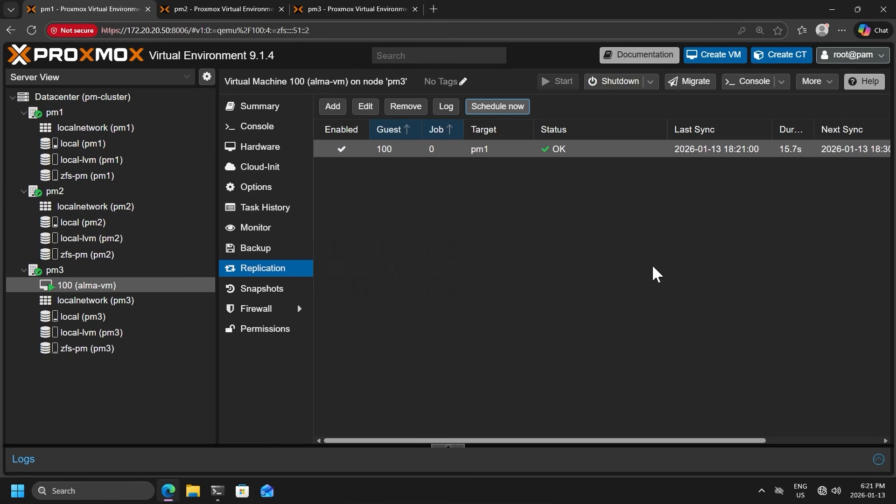
- Compare the VM disks stored on zfs-pm on pm1 with those on pm3, including the Fresh-Install state volume
click(130, 176)
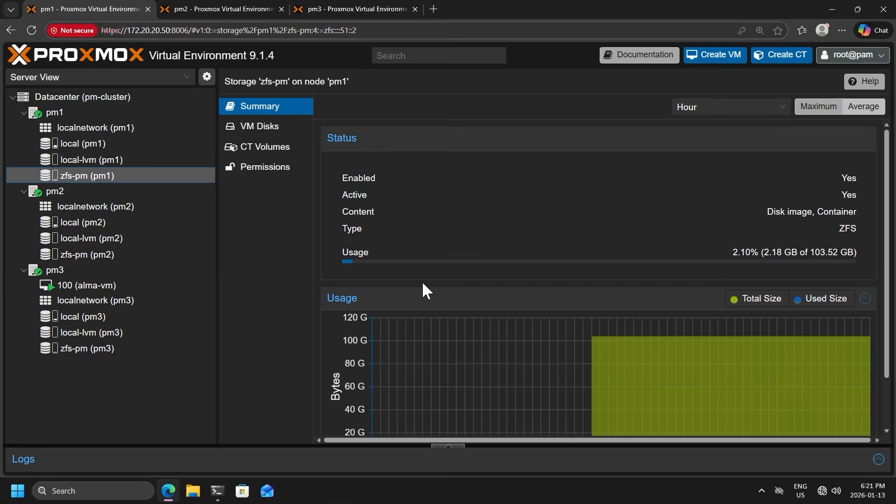
click(268, 128)
click(403, 184)
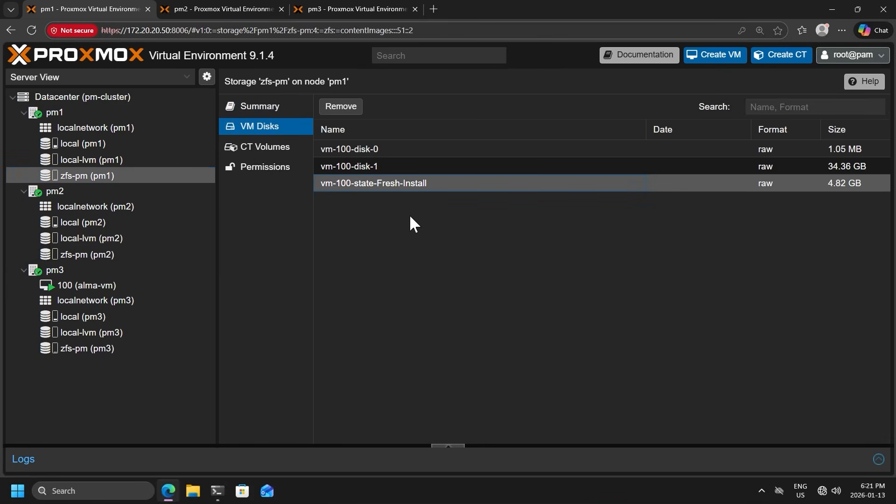
click(389, 164)
click(403, 166)
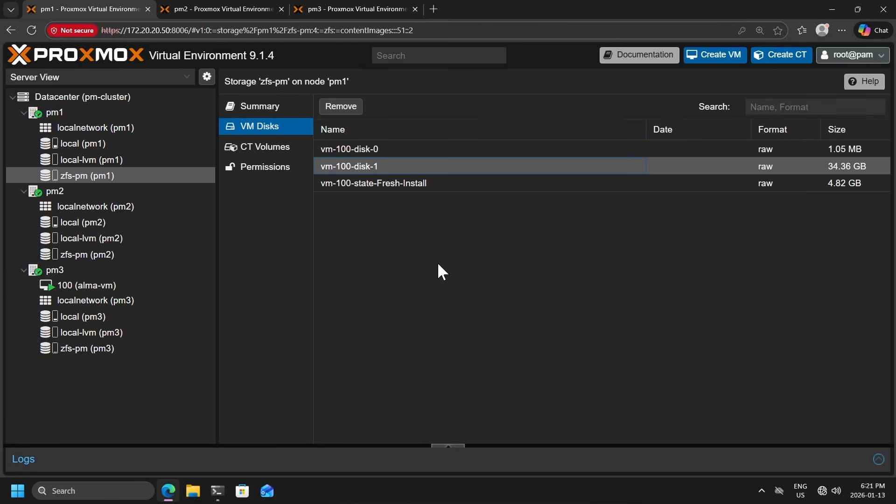
click(135, 349)
click(387, 162)
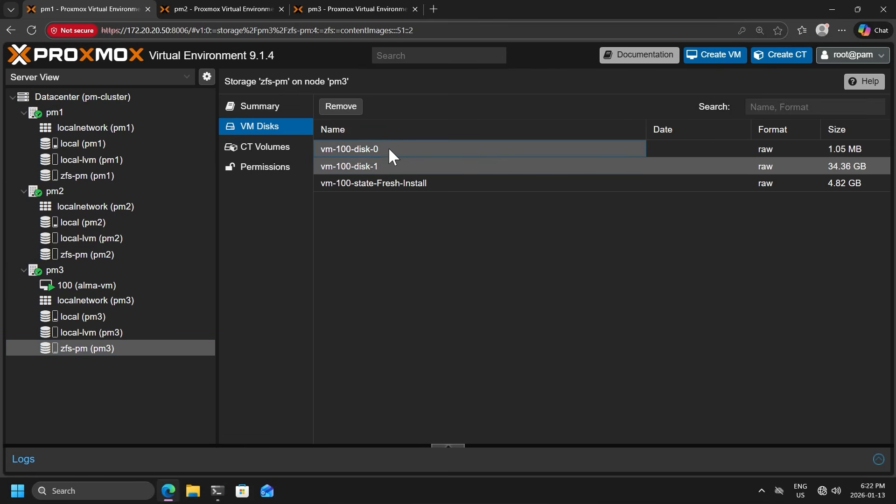
click(388, 149)
click(402, 187)
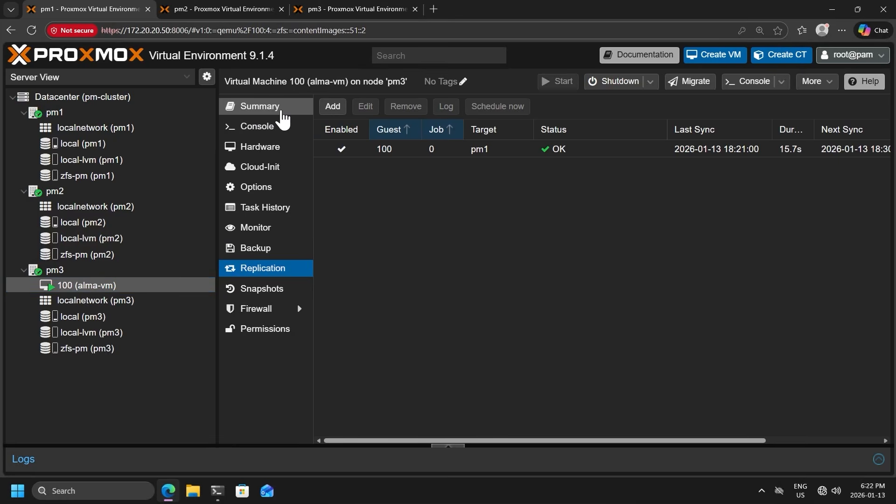
- Check alma-vm's HA state in its summary, and review its HA resource settings and request state options without changing them
click(281, 112)
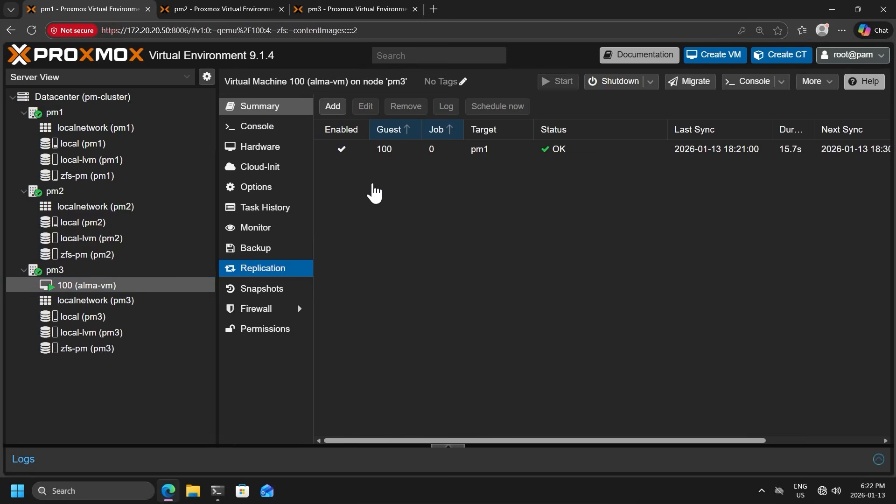
drag(579, 186, 441, 188)
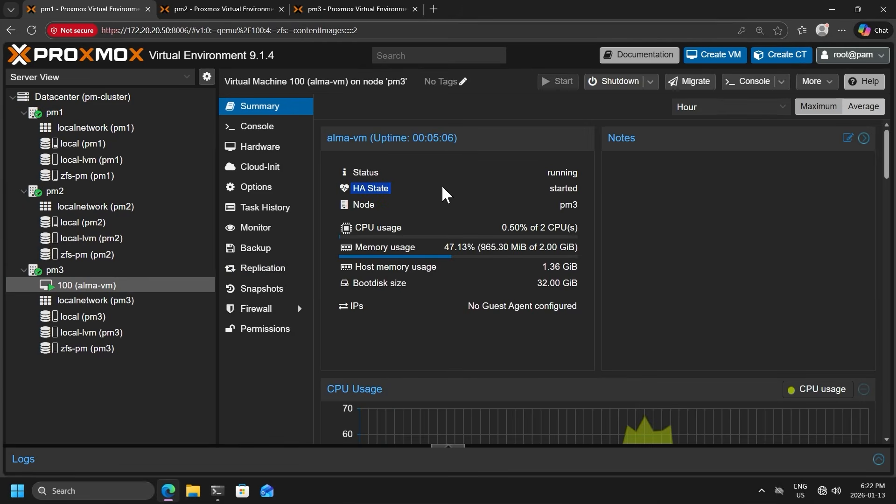
click(816, 81)
click(829, 132)
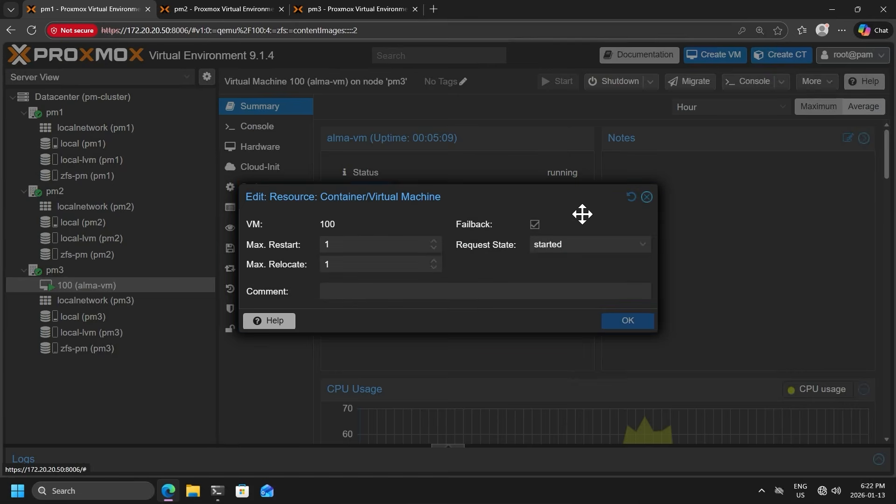
click(543, 248)
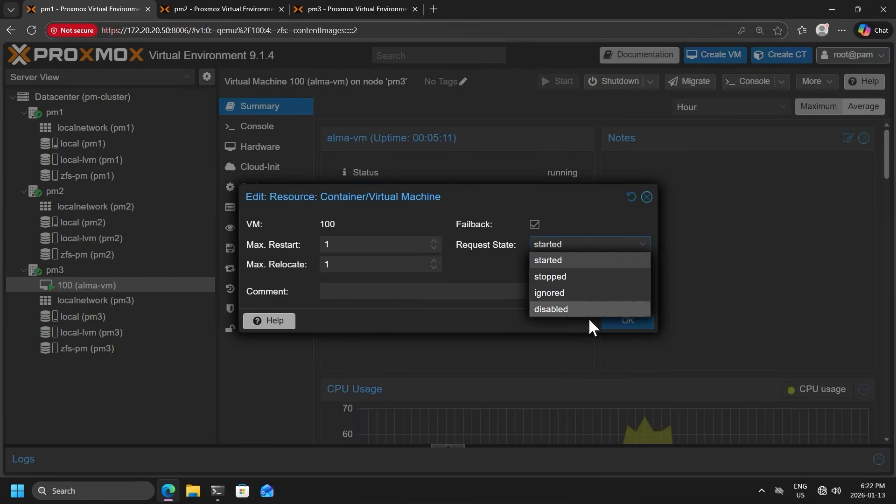
click(467, 272)
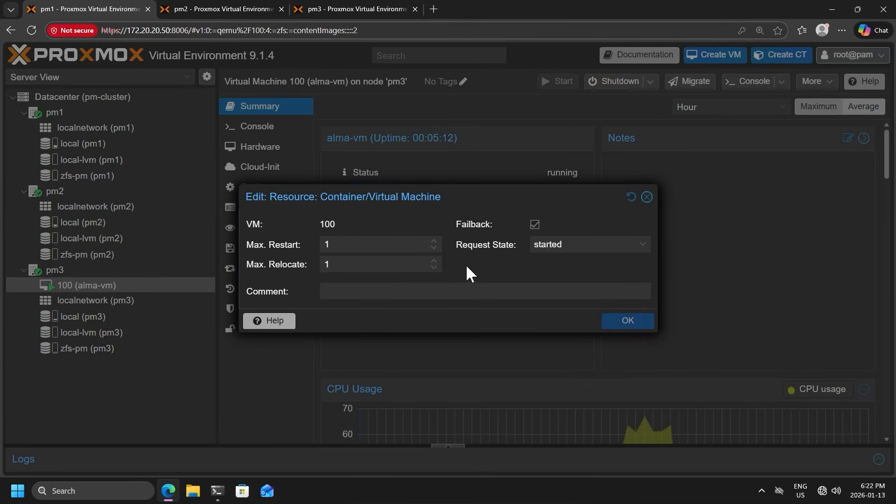
click(646, 196)
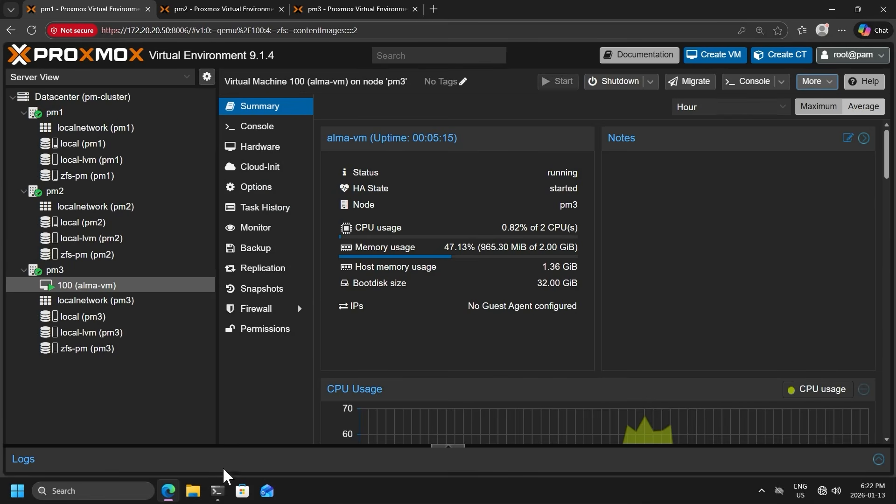
- Place the terminal beside Proxmox and monitor the cluster from the pm1 session with watch -n 1 ha-manager status
click(217, 490)
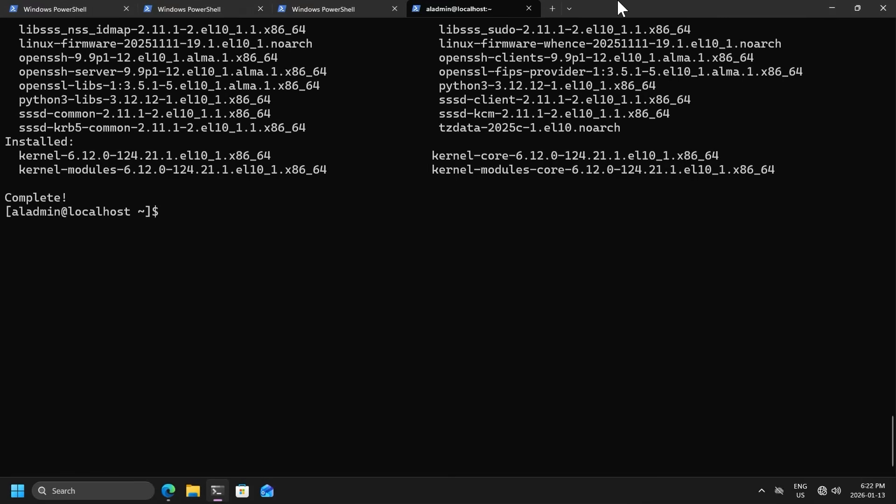
drag(608, 3, 895, 123)
click(514, 230)
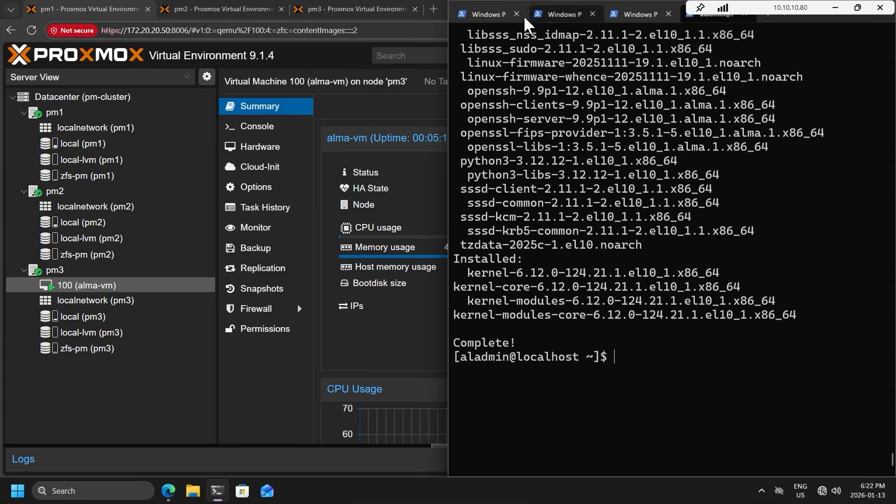
click(489, 14)
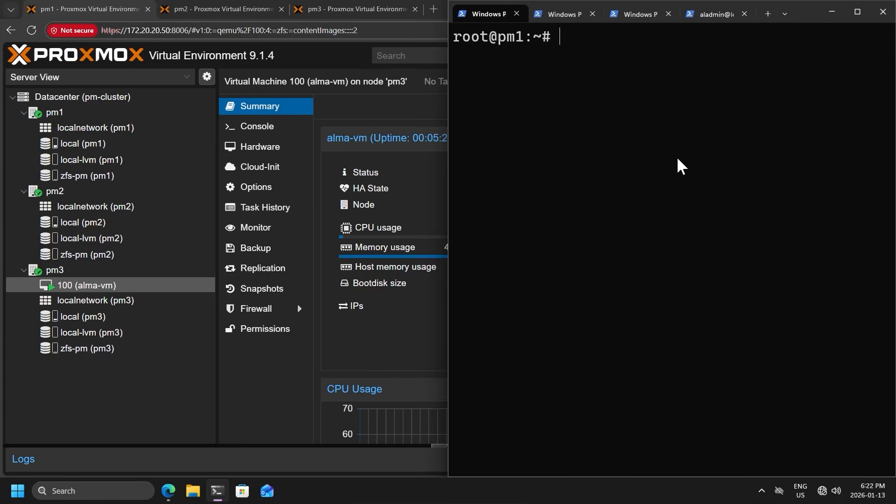
text(watch )
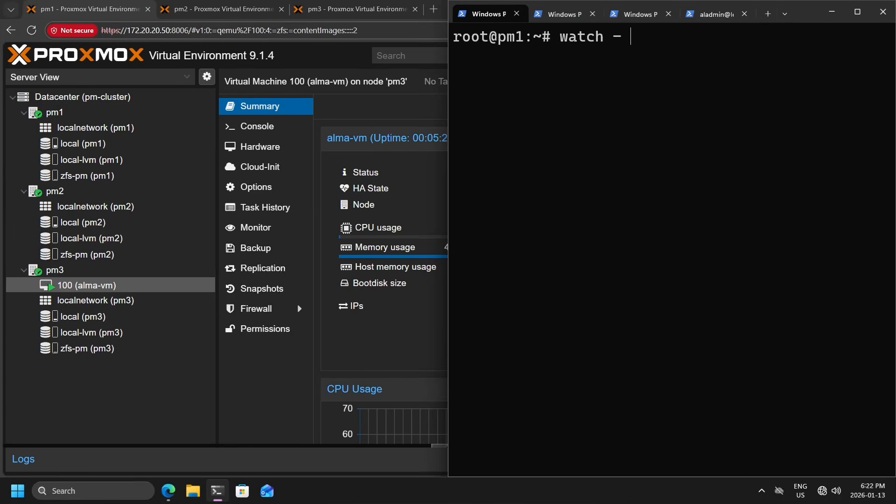
text(-n)
key(BackSpace)
text(n 1 ha-manager status)
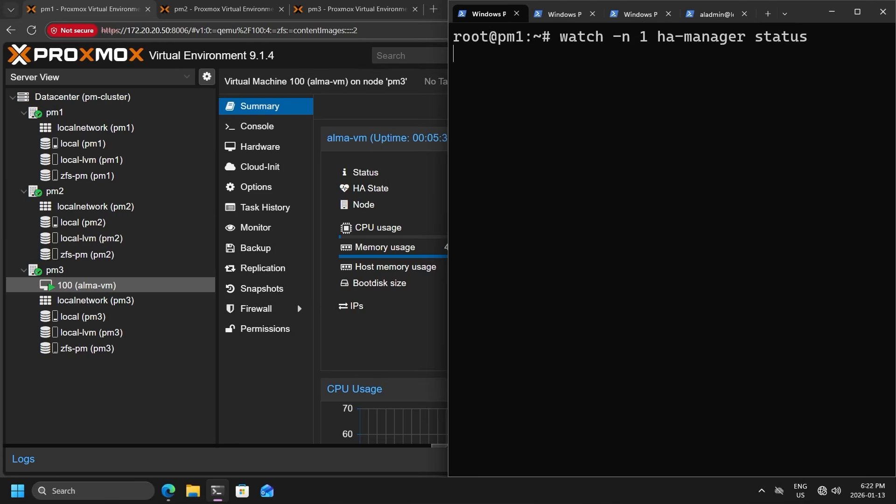
key(Return)
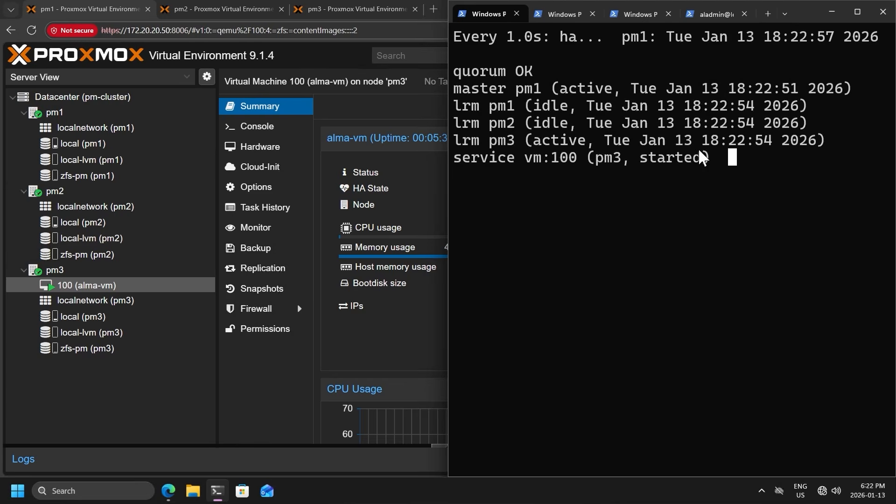
drag(735, 159, 462, 73)
key(ctrl+c)
- Shut down node pm3 with poweroff in its terminal session, and return to the HA status monitor on pm1
click(642, 14)
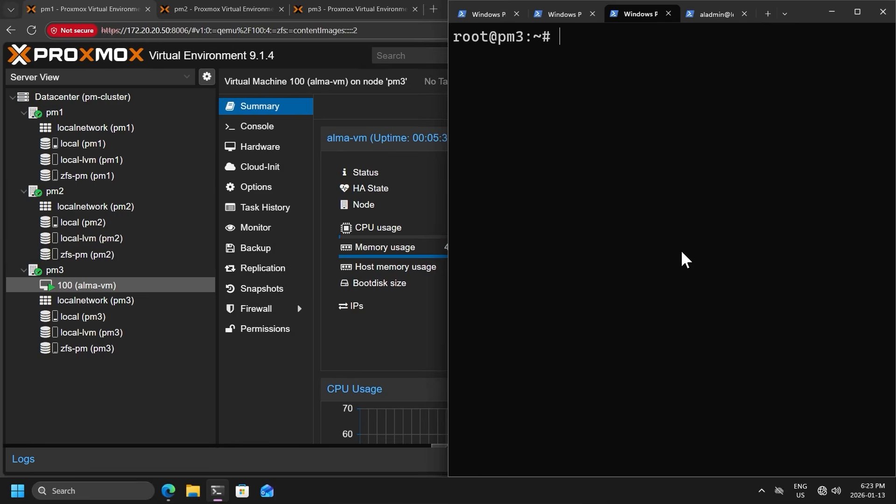
text(poweroff)
key(Return)
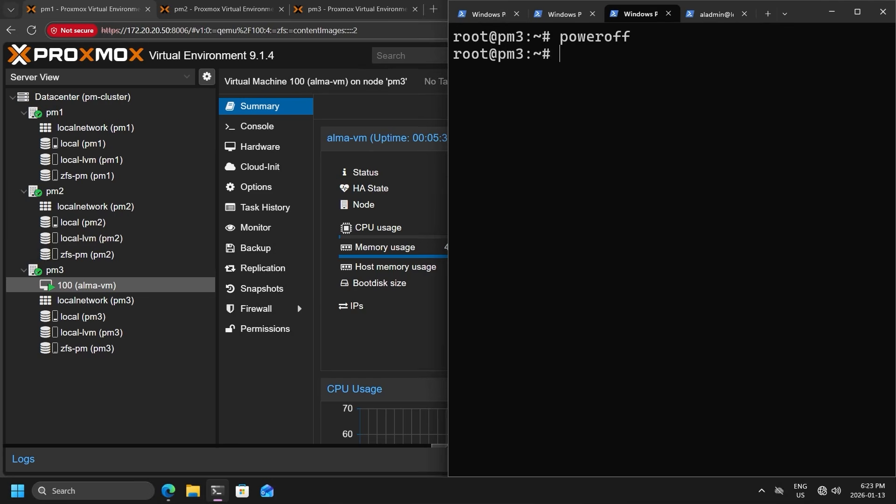
click(485, 14)
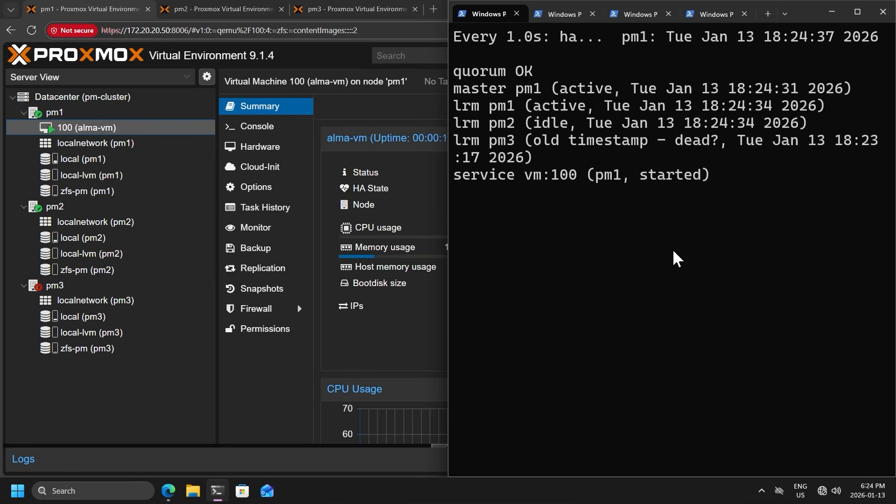
- Maximize the terminal, switch to Proxmox, and open the console of alma-vm on pm1
click(858, 11)
key(alt+Tab)
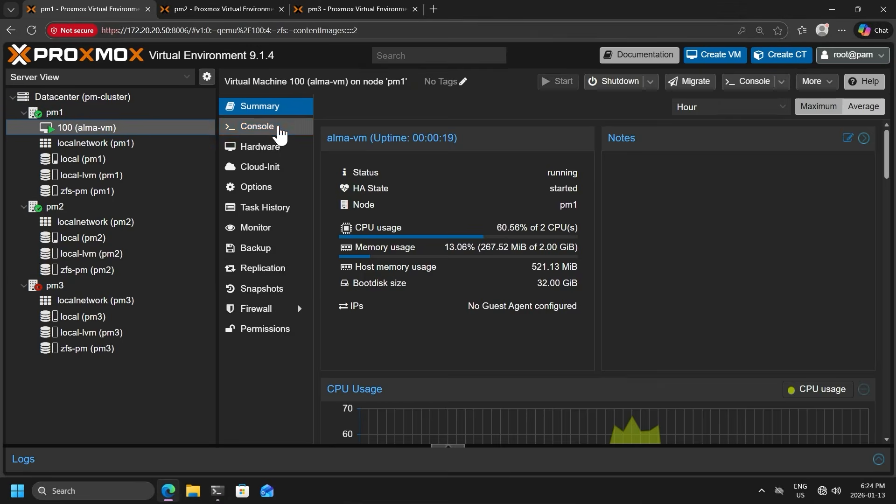
click(279, 131)
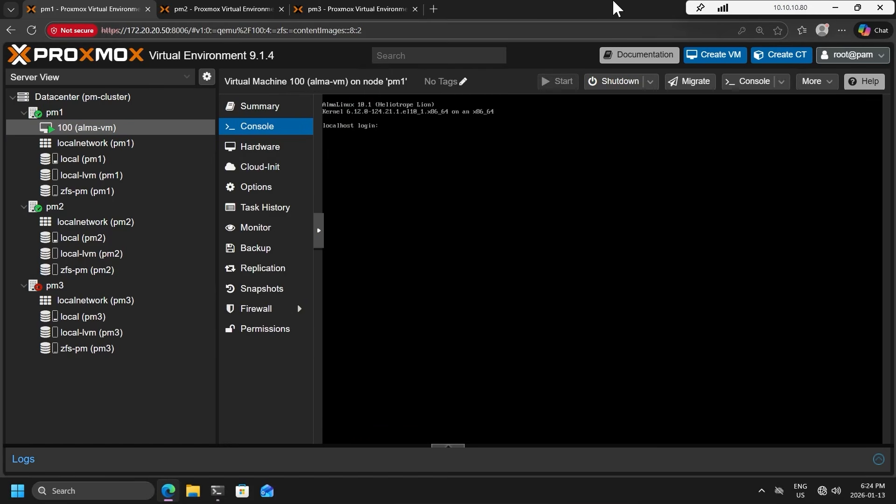
- Check node pm3's availability, reloading the Proxmox page and viewing the node's summary and notes
click(108, 286)
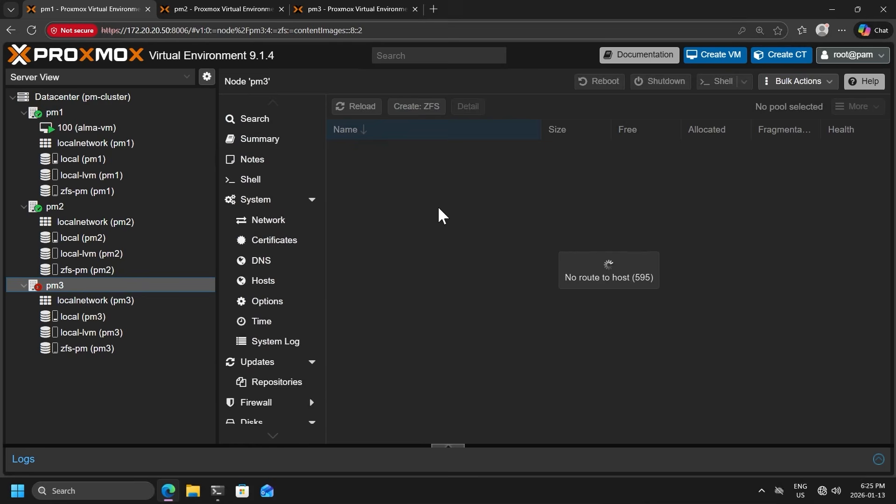
click(31, 29)
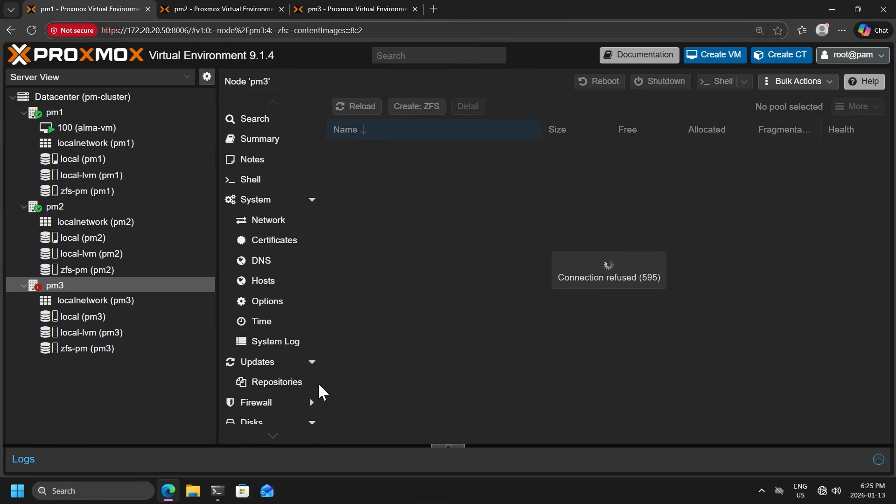
click(278, 141)
click(266, 160)
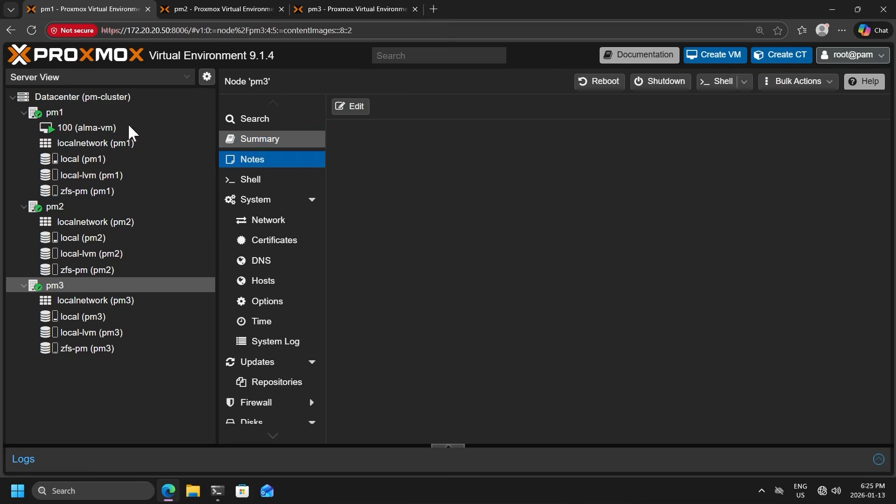
- Inspect the VM disks on zfs-pm on pm3, and compare them with the volumes on pm1
click(108, 334)
click(126, 349)
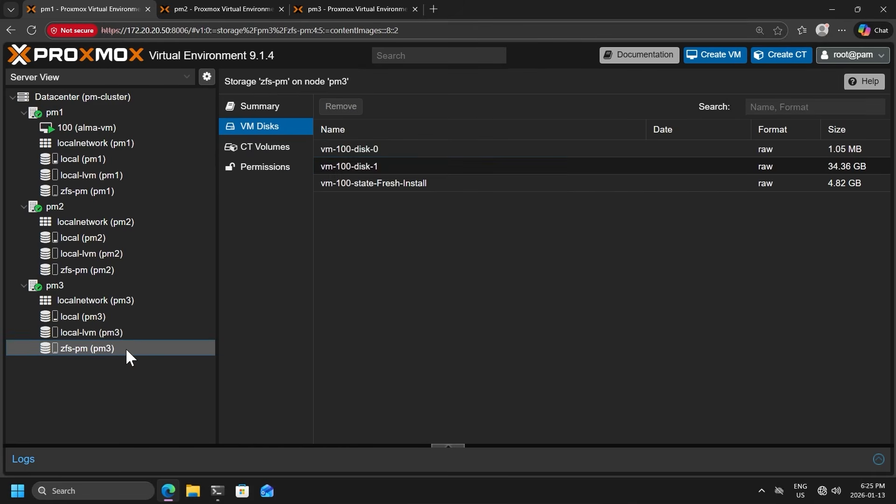
click(432, 182)
click(120, 191)
click(407, 174)
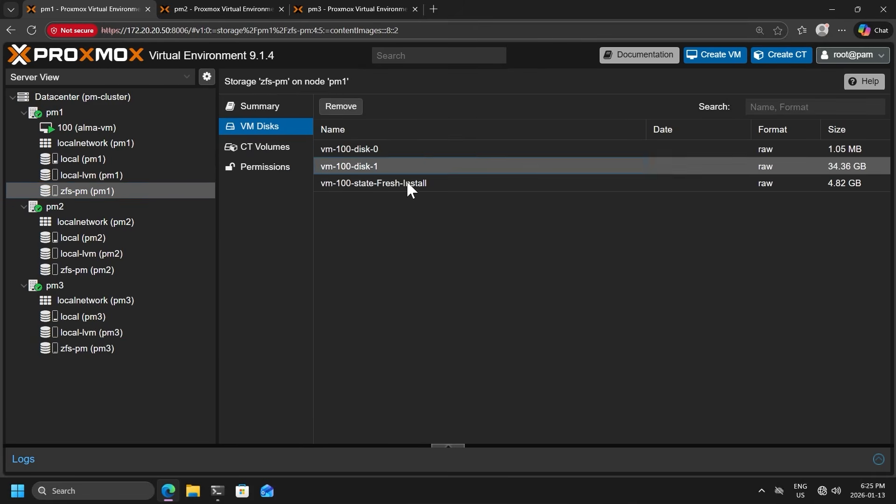
click(407, 183)
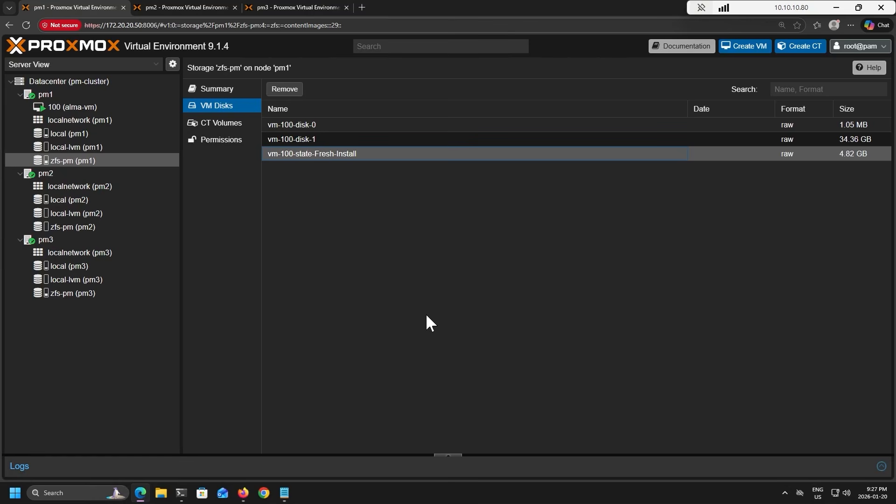
- Open the details of pool zfs-pm on node pm1 and inspect mirror-0 and its two member disks
click(99, 92)
scroll(234, 268, down, 1)
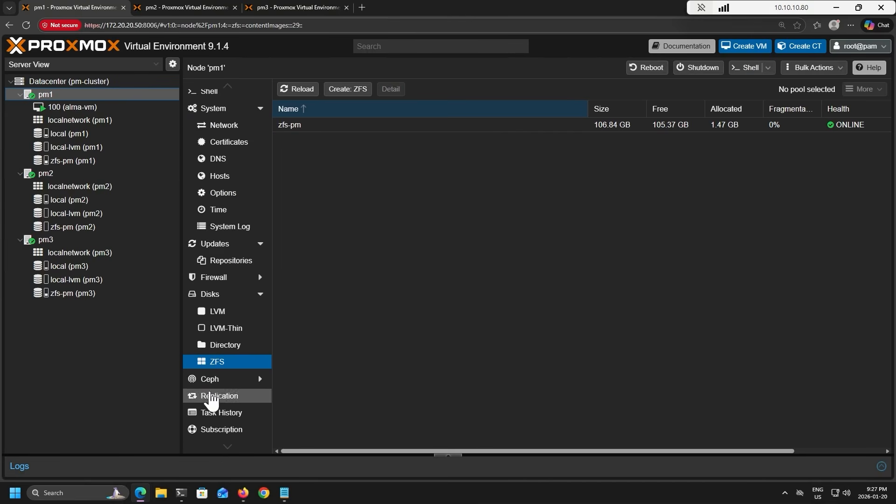
click(378, 125)
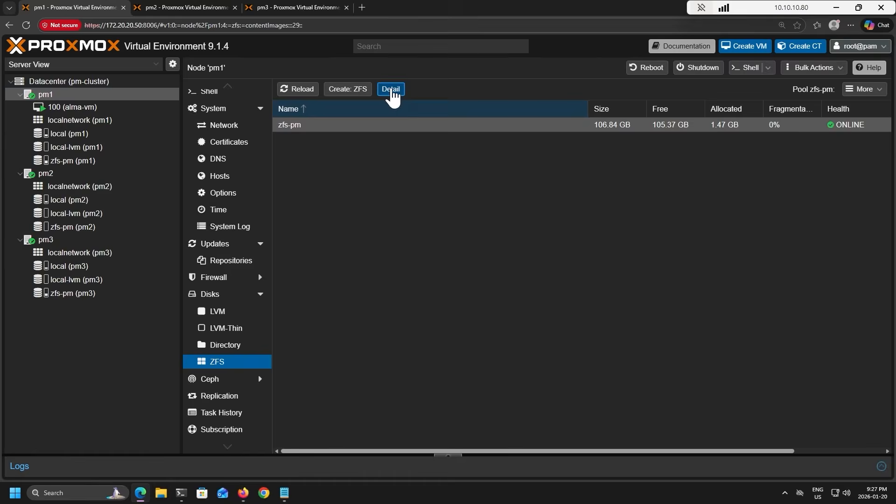
click(392, 90)
click(377, 211)
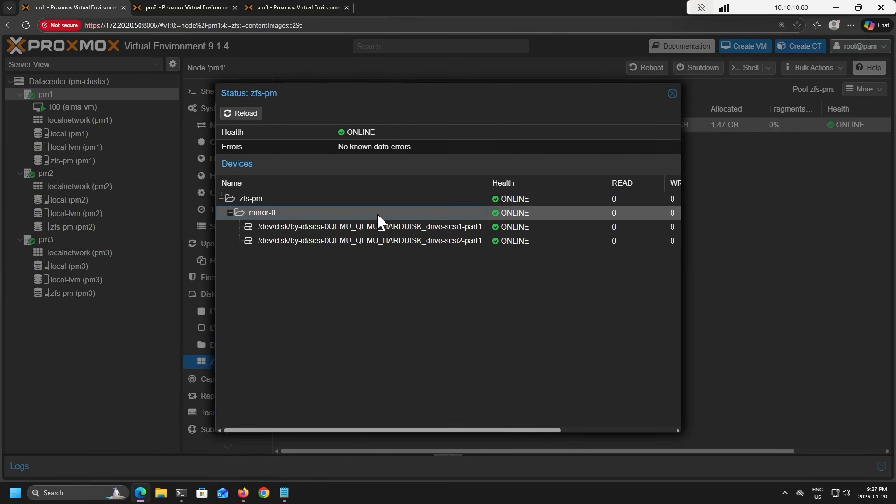
click(402, 228)
click(411, 240)
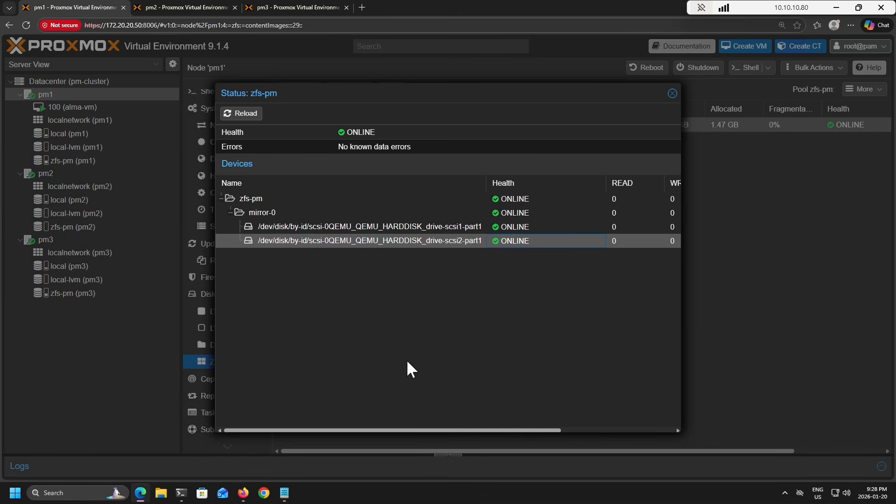
- Reload the zfs-pm status details, widen the window to read the status and device health, and close it
click(241, 116)
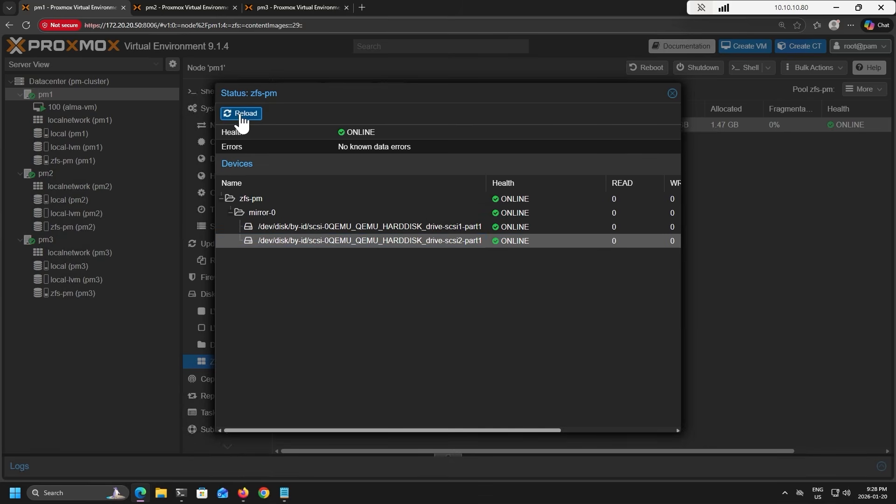
click(374, 158)
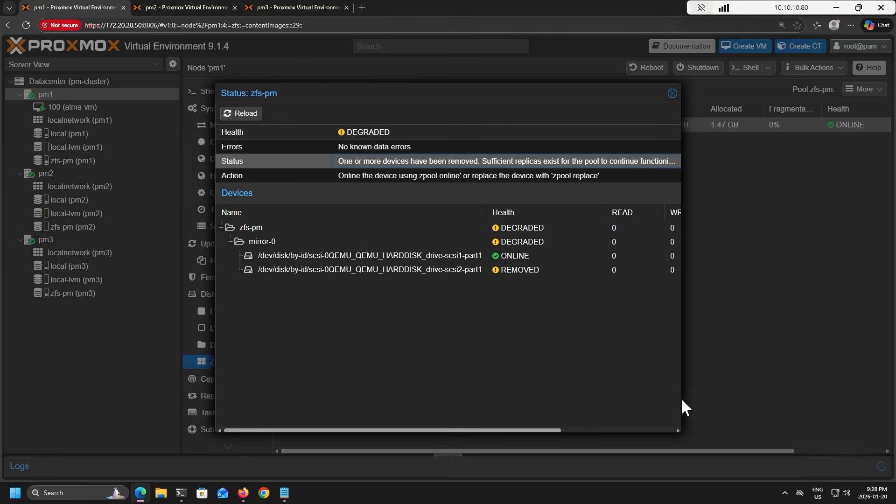
drag(680, 228, 820, 228)
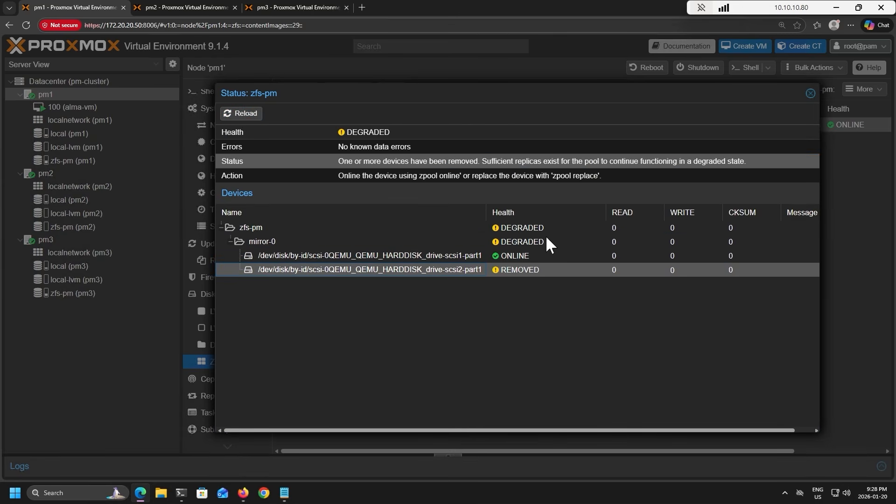
click(811, 93)
- Open the console of alma-vm on pm1 and log in as aladmin with the account password
click(122, 109)
click(219, 105)
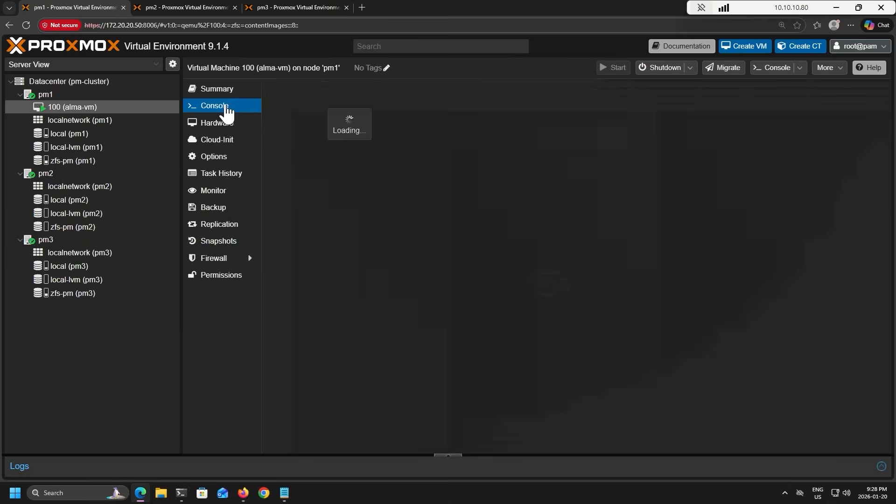
key(Return)
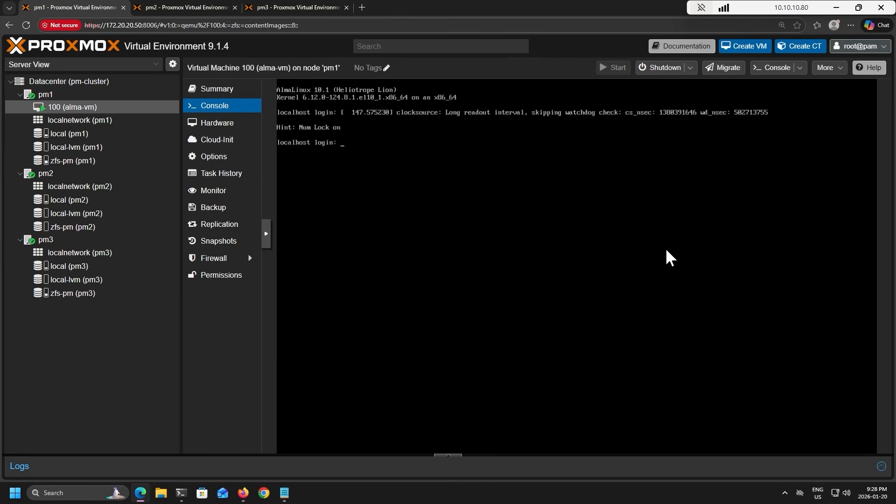
text(aladmin)
key(Return)
key(Return)
- Test alma-vm's network connectivity by pinging 1.1.1.1, and stop the ping
text(ping 1.1.1.1)
key(Return)
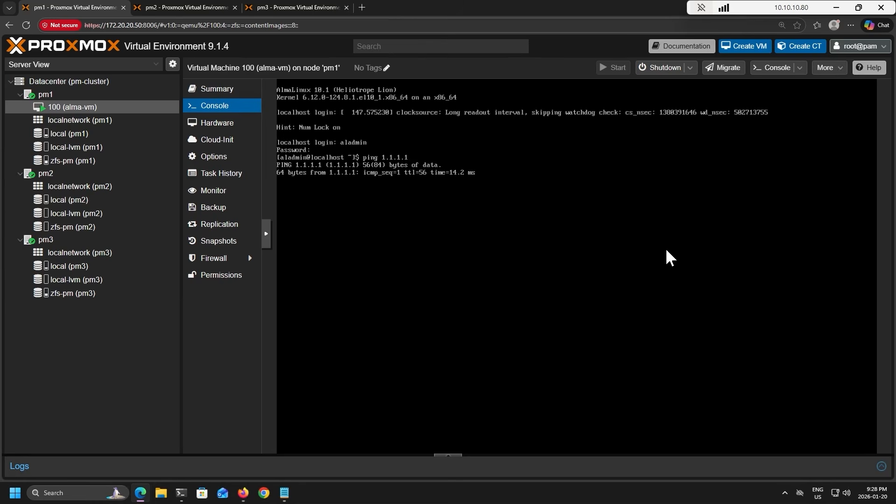
key(ctrl+c)
- Return to node pm1's ZFS page, switch to the terminal, and check the pool with zpool status
click(91, 95)
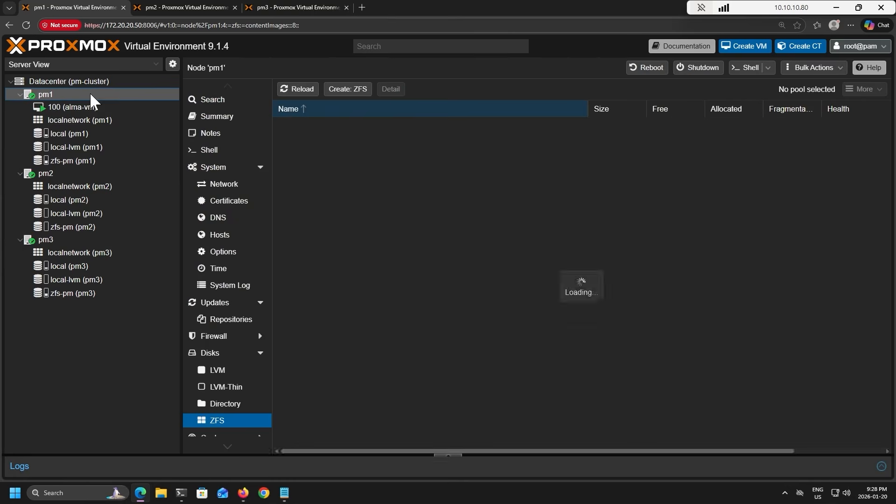
scroll(254, 366, down, 2)
click(181, 492)
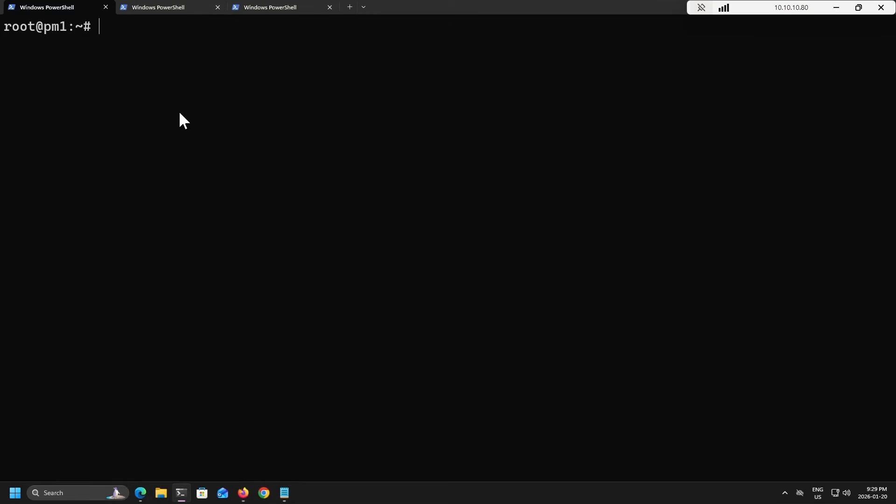
text(zpool status)
key(Return)
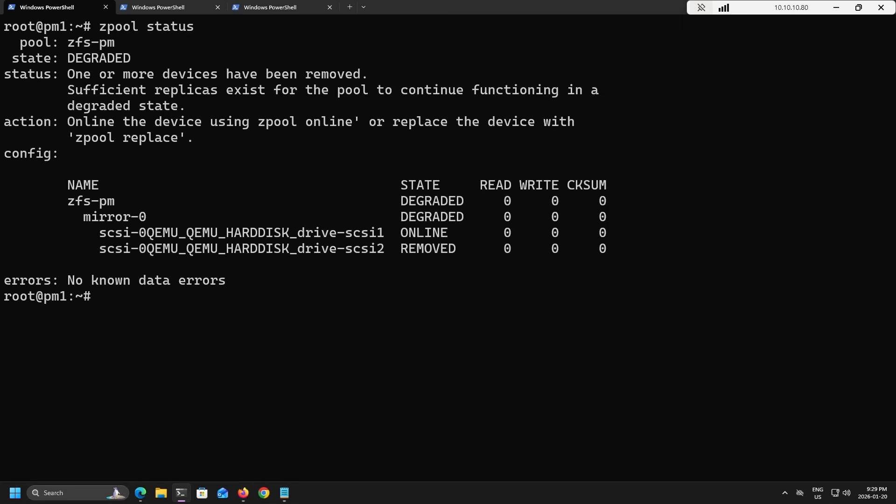
- List pm1's block devices with lsblk and examine the zd volume entries
text(lsblk)
key(Return)
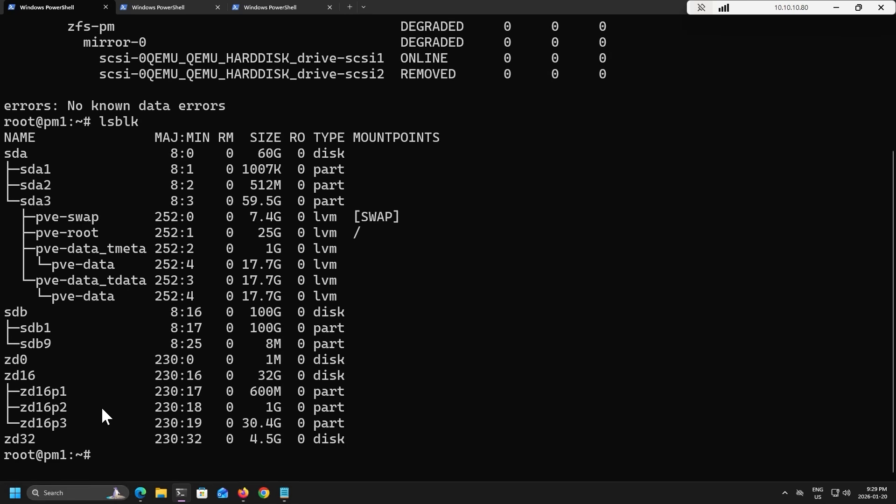
drag(6, 361, 376, 438)
right_click(377, 438)
- Clear the terminal, list the block devices again with lsblk, and examine the 100G disk sdc
text(clear)
key(Return)
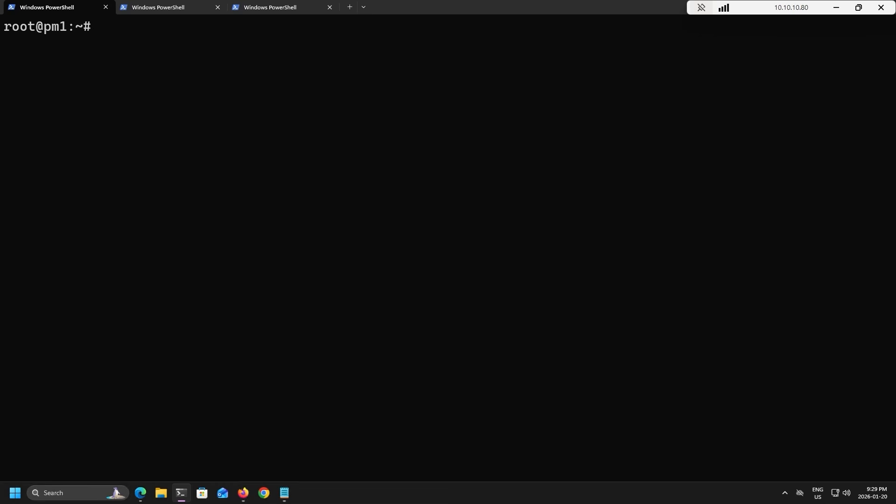
text(lsblk)
key(Return)
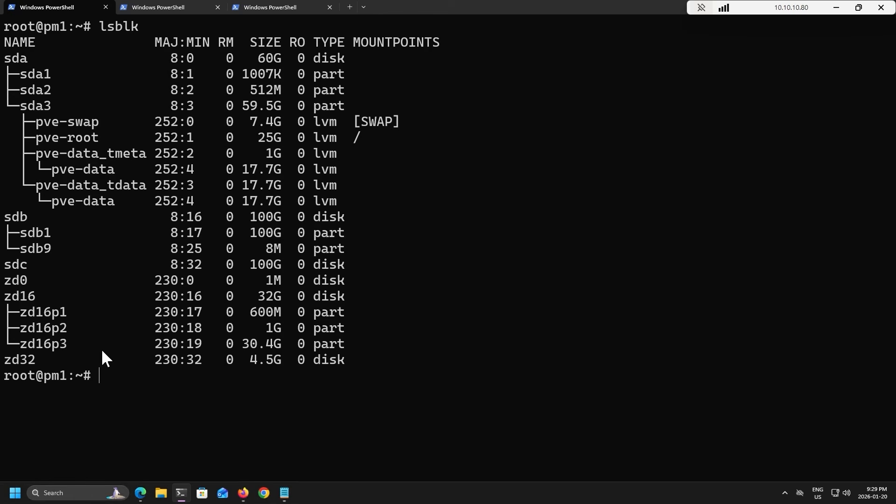
drag(11, 265, 348, 260)
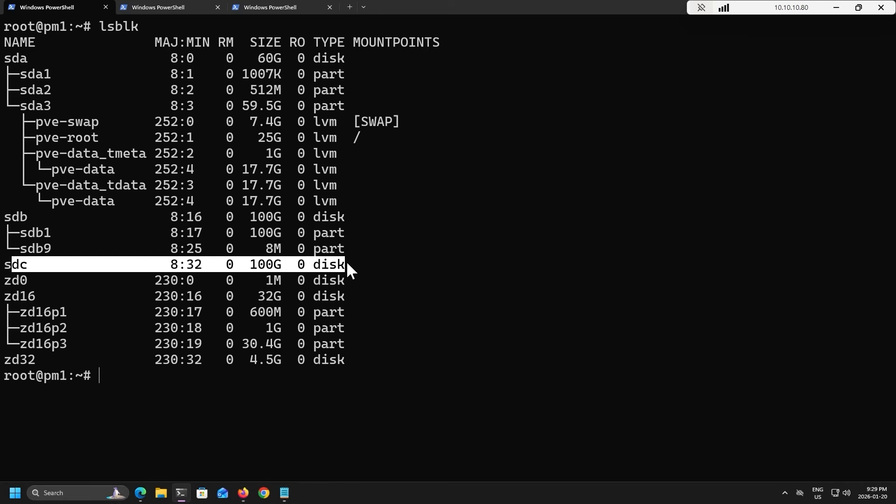
click(347, 262)
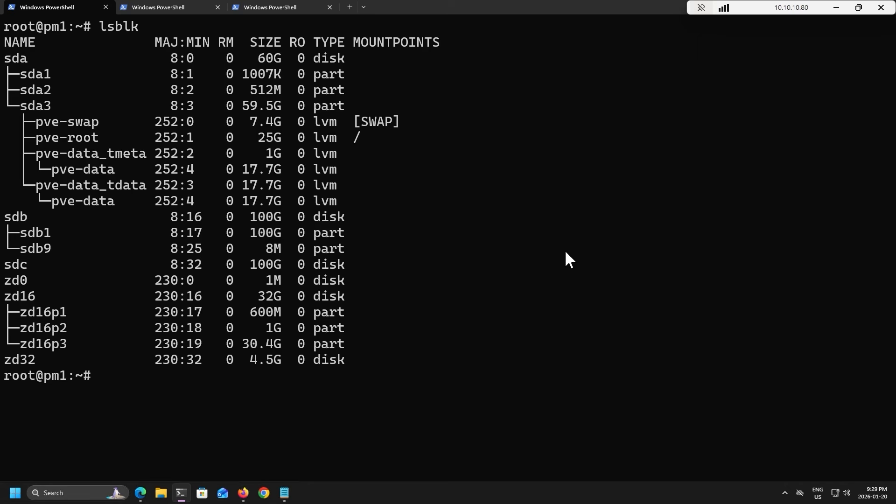
- Wipe all signatures from the new disk with wipefs -a /dev/sdc, and clear the terminal
text(wipefs -a /dev/sdc)
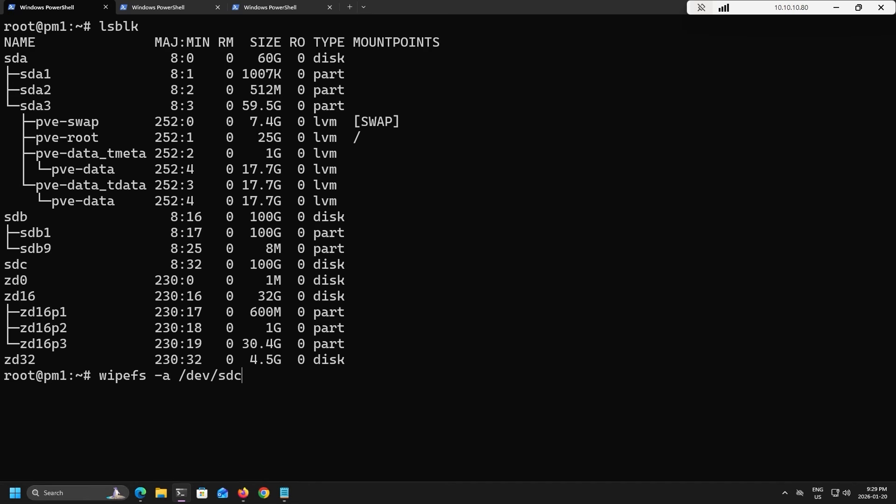
key(Return)
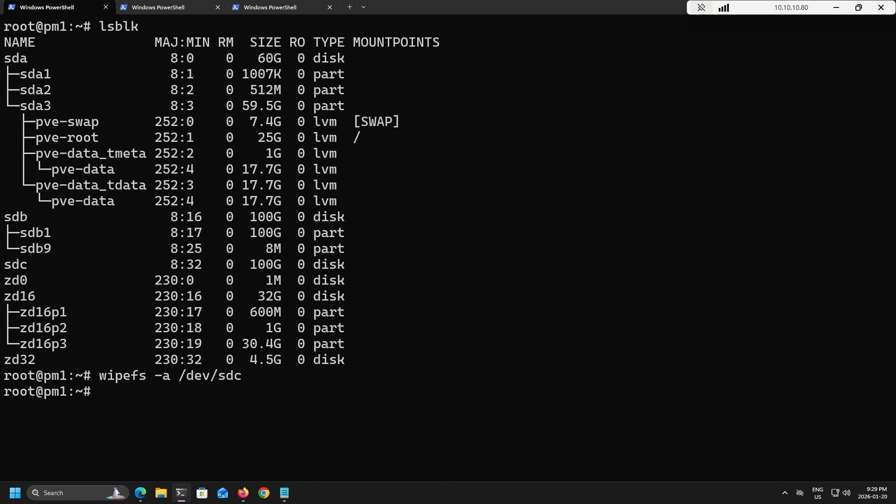
text(clear)
key(Return)
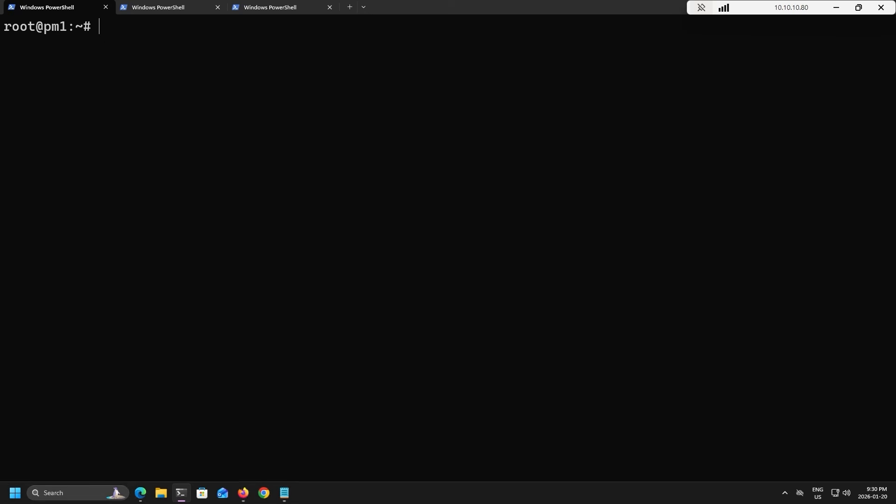
- Run zpool status and identify the name of the removed mirror device to replace
text(zpool status)
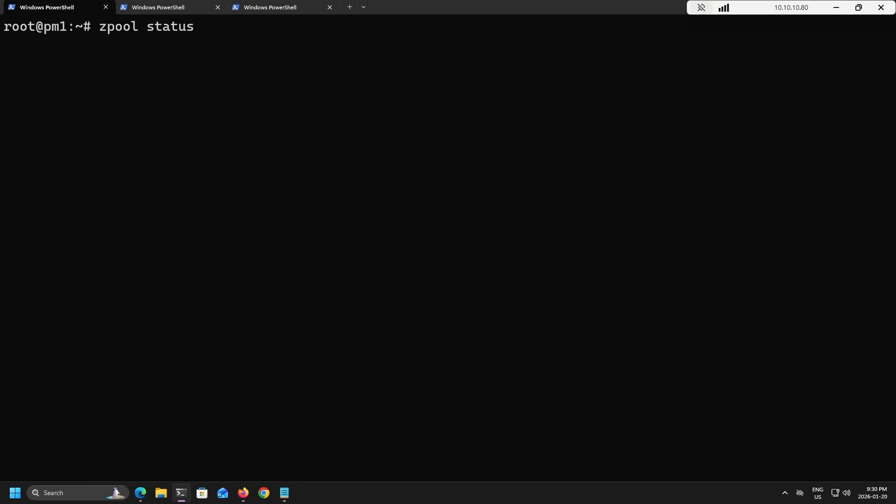
key(Return)
drag(100, 248, 385, 243)
click(490, 320)
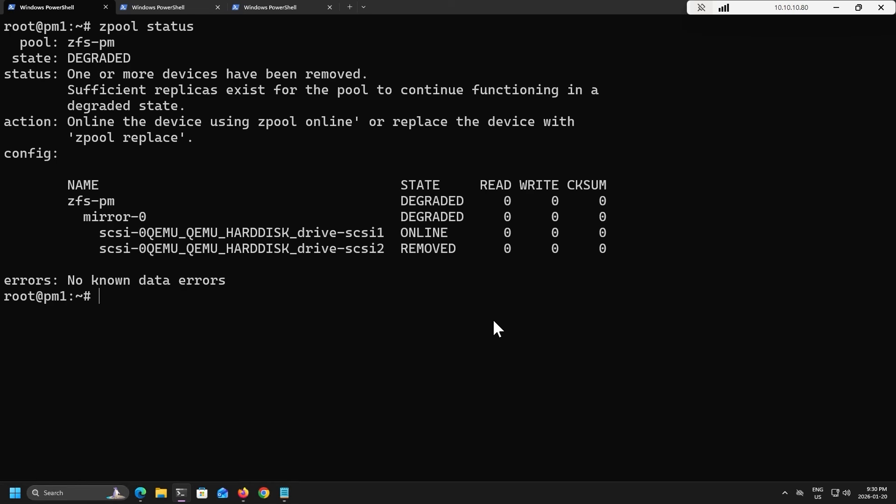
- Replace the removed mirror disk with zpool replace zfs-pm scsi-0QEMU_QEMU_HARDDISK_drive-scsi2 /dev/sdc
text(zpool replace zfs)
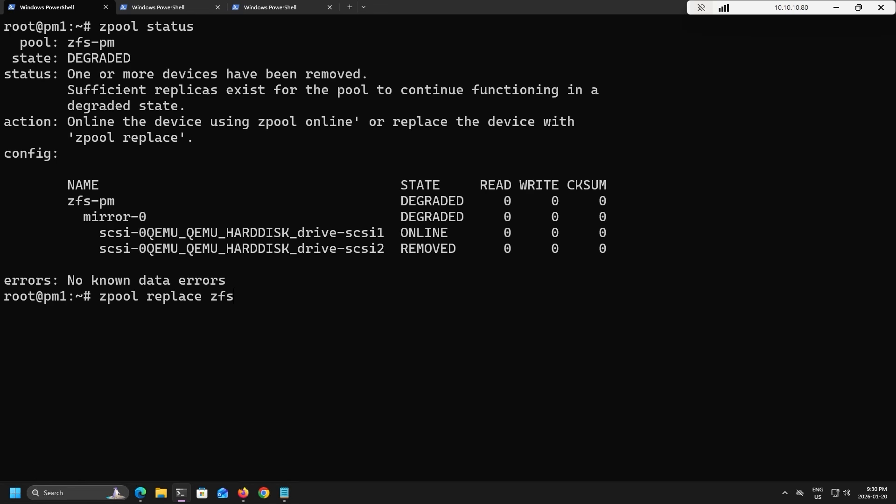
text(-pm)
drag(100, 248, 381, 247)
key(ctrl+v)
key(Tab)
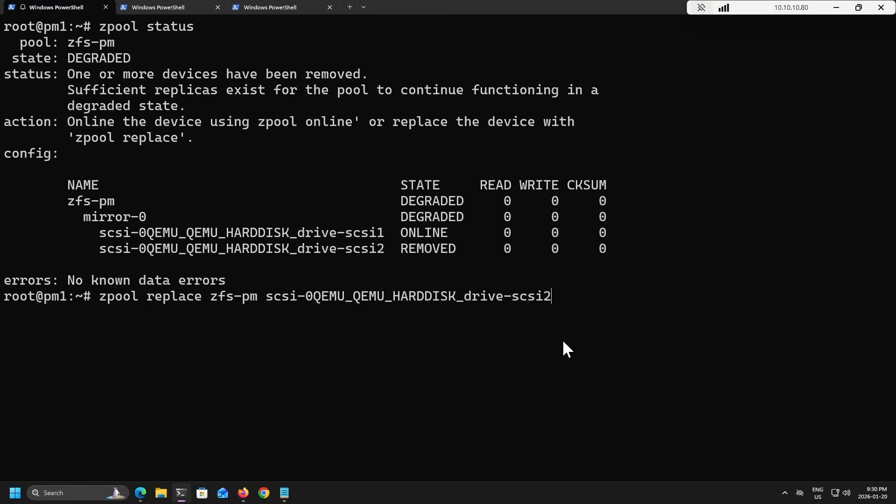
text(/dev/sdc)
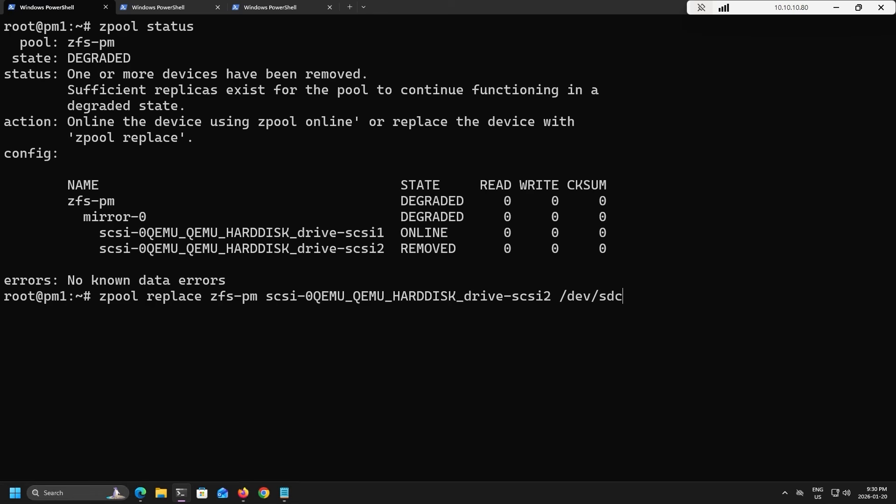
key(Return)
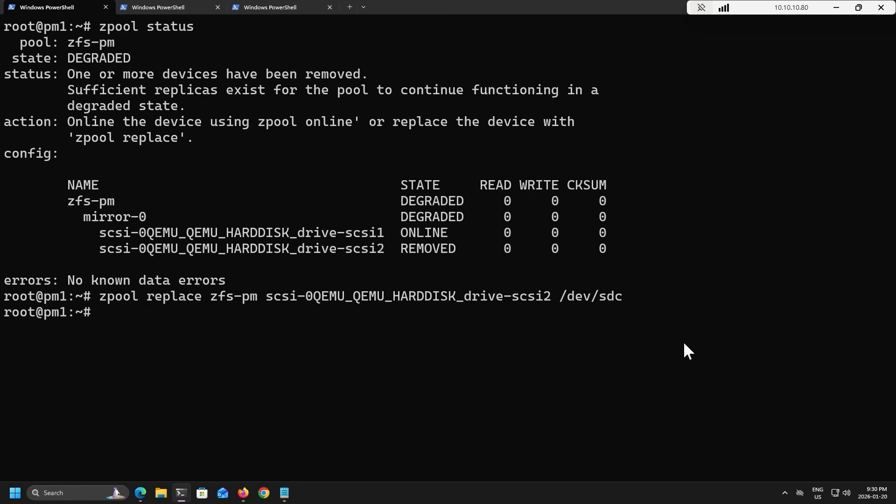
- Check the replacement progress with zpool status, examining the replacing-1 group, its old drive-scsi2 disk and sdc
text(zpool status)
key(Return)
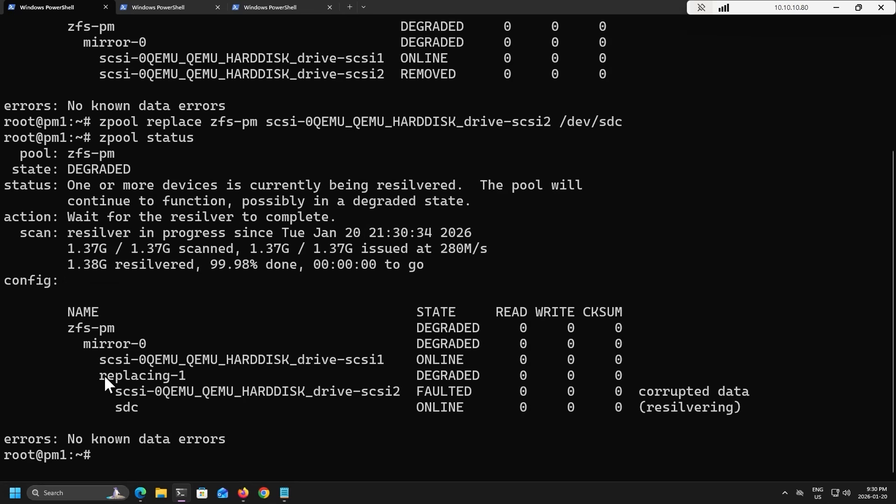
drag(104, 374, 766, 407)
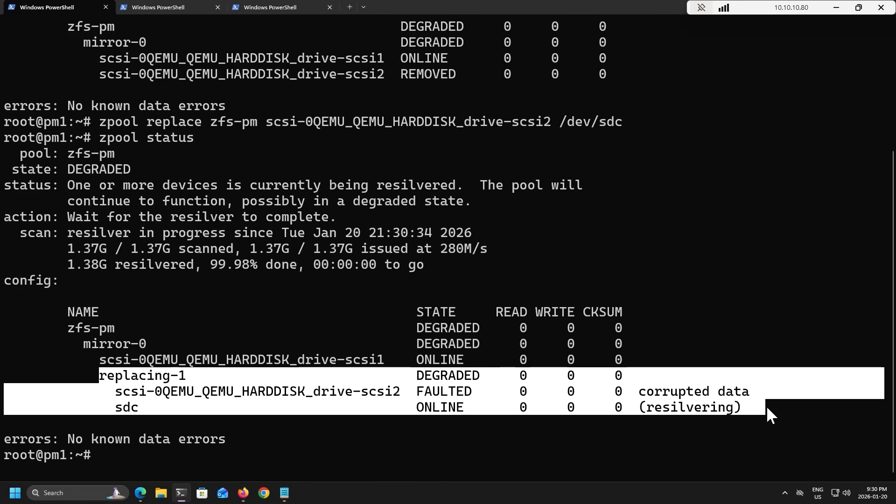
right_click(766, 405)
drag(117, 394, 746, 394)
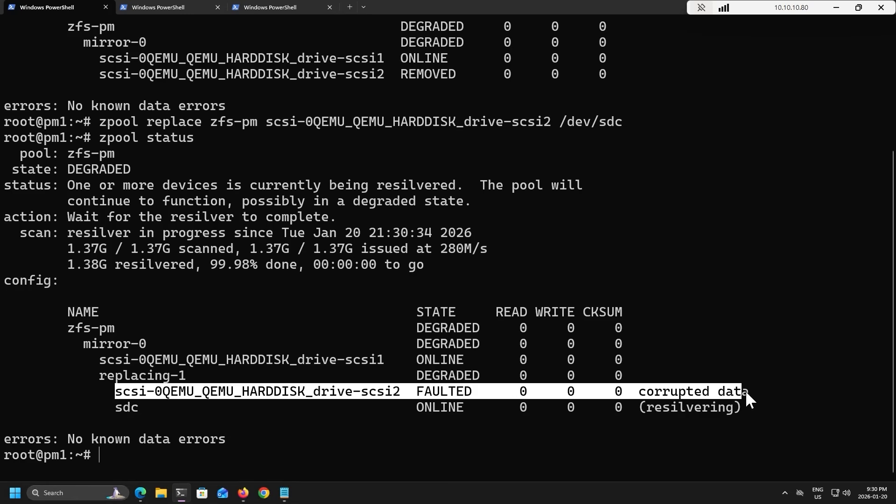
right_click(747, 394)
drag(123, 413, 743, 406)
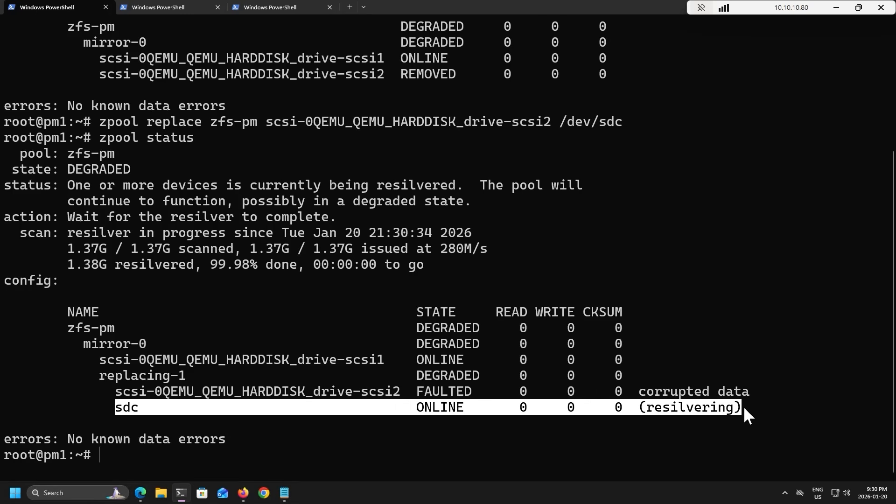
right_click(743, 406)
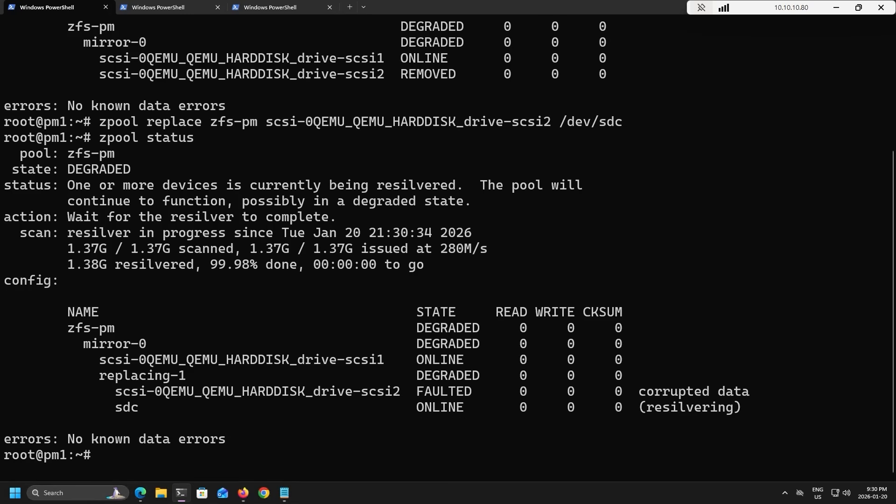
- Run zpool status again and verify the state of sdc in mirror-0
key(Up)
key(Return)
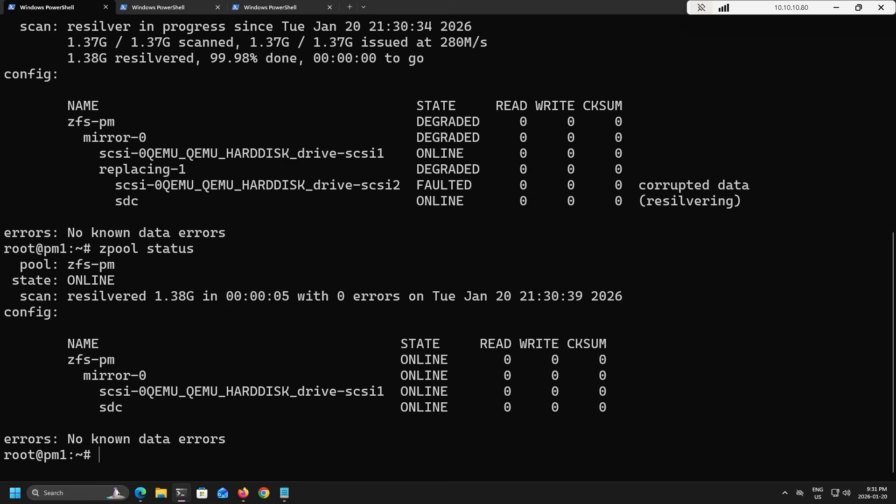
drag(103, 406, 644, 411)
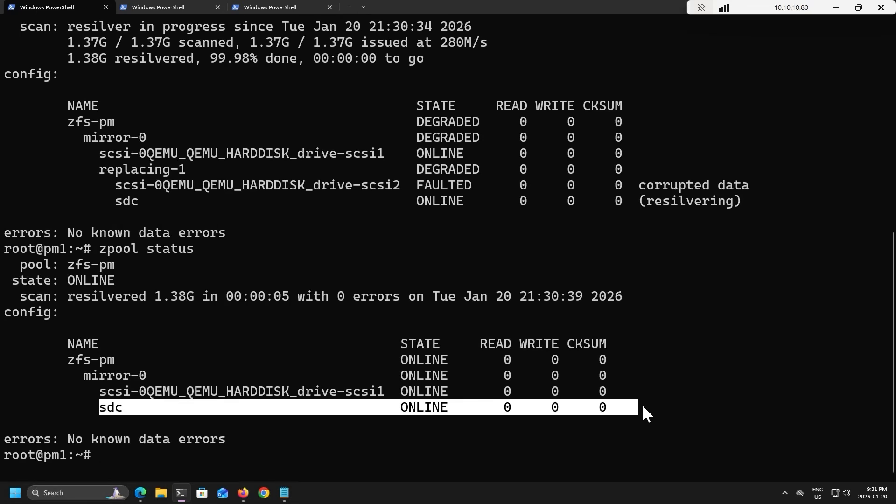
right_click(636, 408)
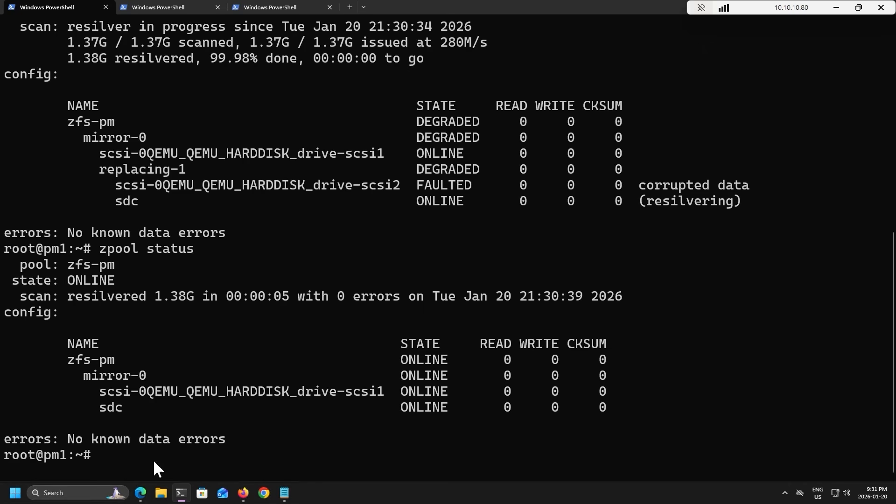
- Switch to the Proxmox web interface and check the health and devices of pm1's zfs-pm pool in its details
click(141, 492)
click(384, 91)
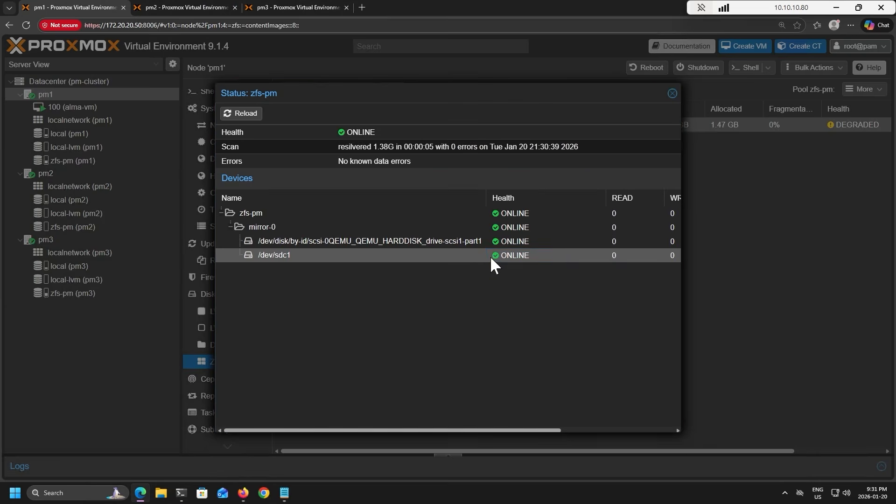
click(672, 93)
- Return to the pm1 terminal, clear it and check the pool's state with zpool status
click(181, 494)
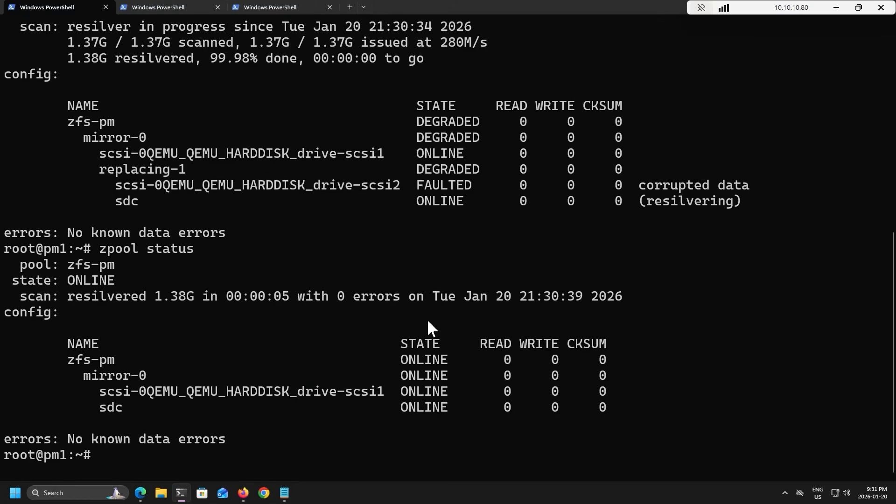
text(clear)
key(Return)
text(zpool status)
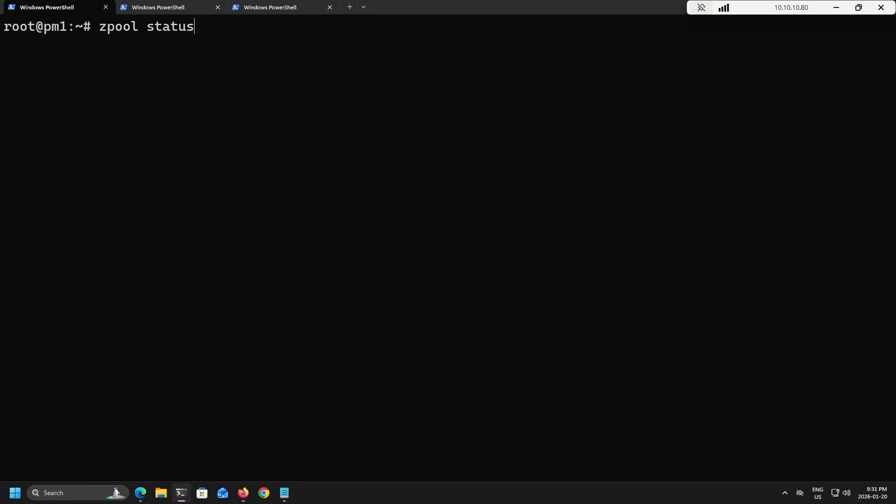
key(Return)
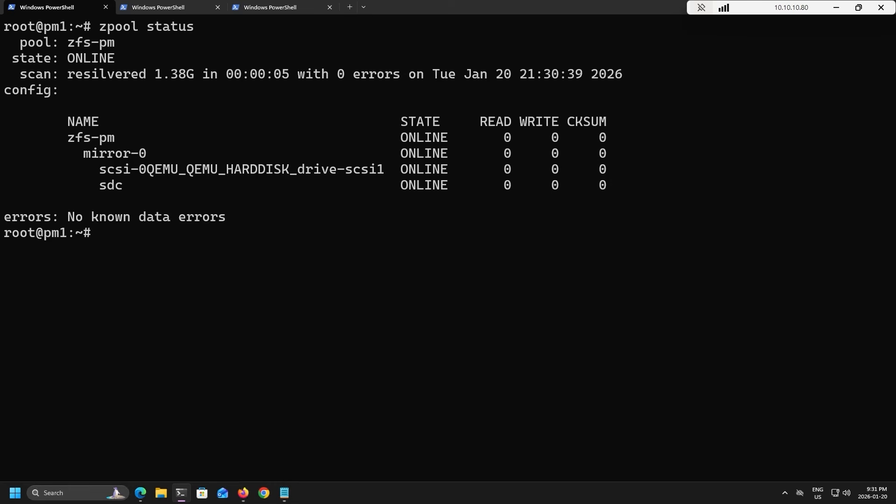
- Run zpool list and zfs list, and examine the listed pool, VM disks and saved state volume
text(zpool list)
key(Return)
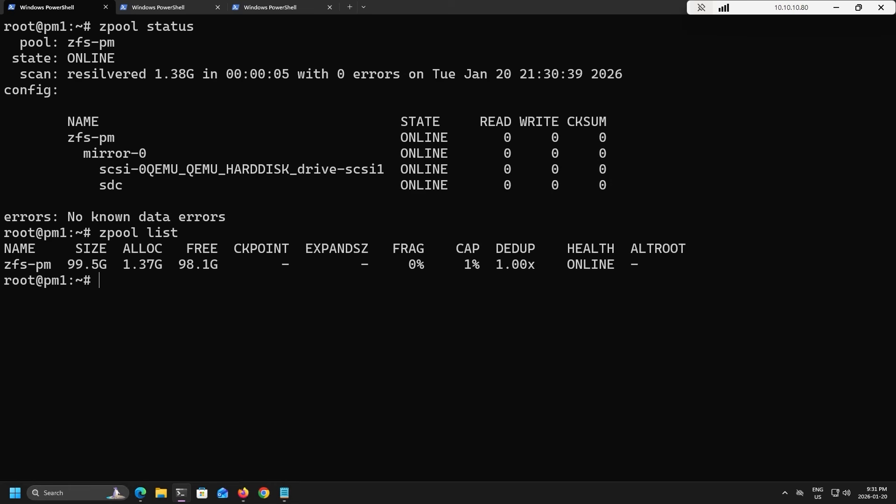
text(zfs list)
key(Return)
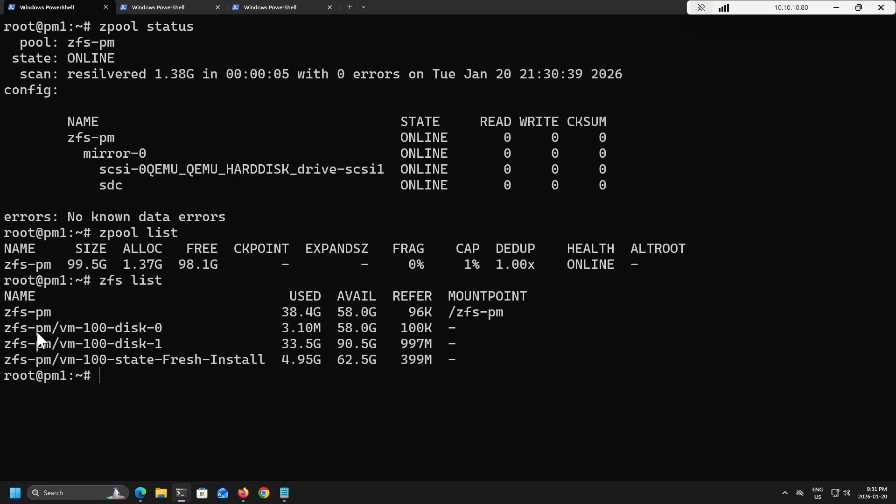
drag(20, 317, 543, 362)
- Show the zfs snapshot usage and create the snapshot zfs-pm/vm-100-disk-0@before-update
text(zfs snapshot)
key(Return)
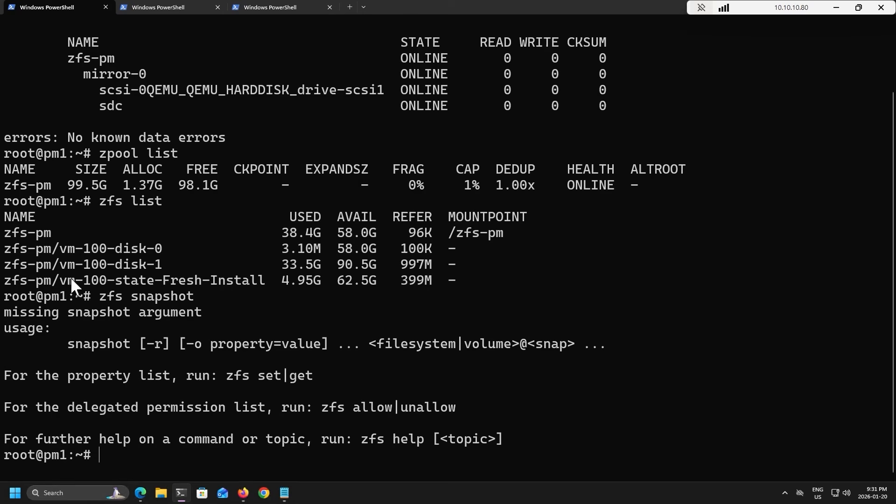
text(zfs snapshot)
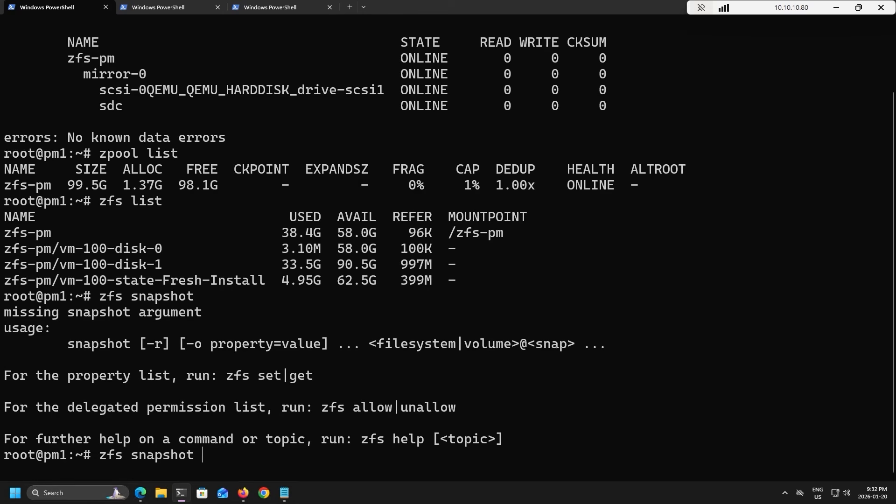
drag(7, 251, 162, 247)
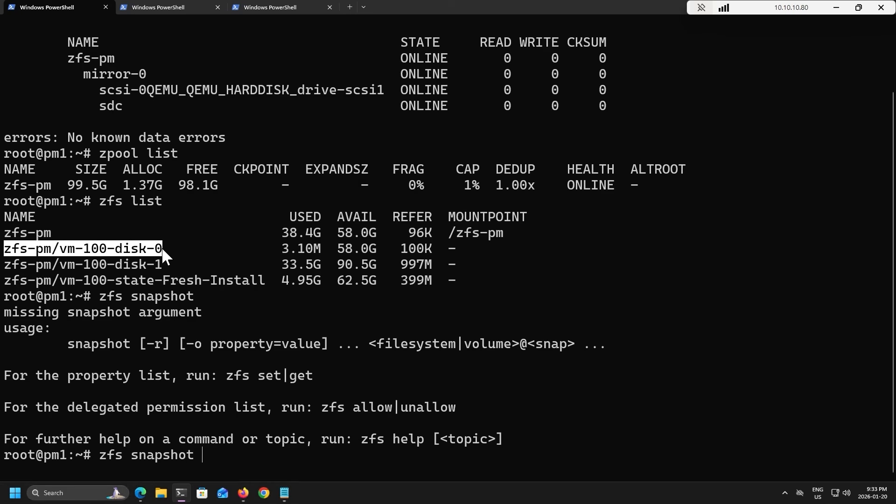
key(ctrl+c)
key(ctrl+v)
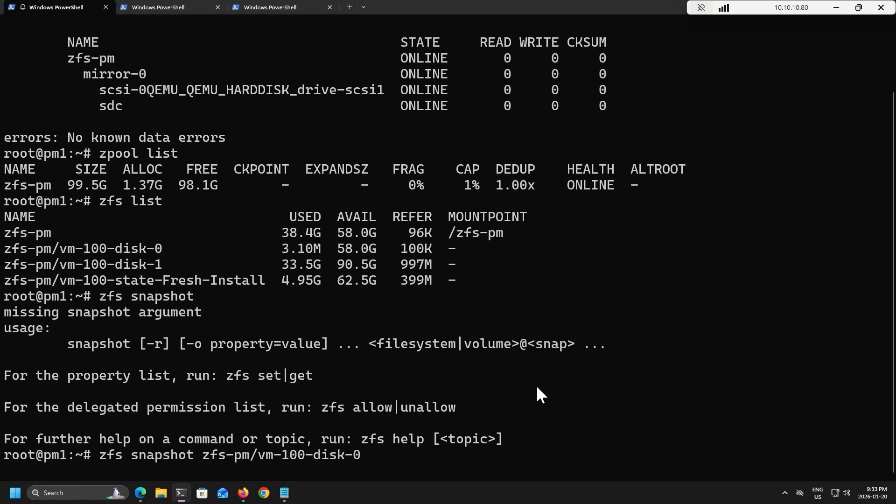
text(@before)
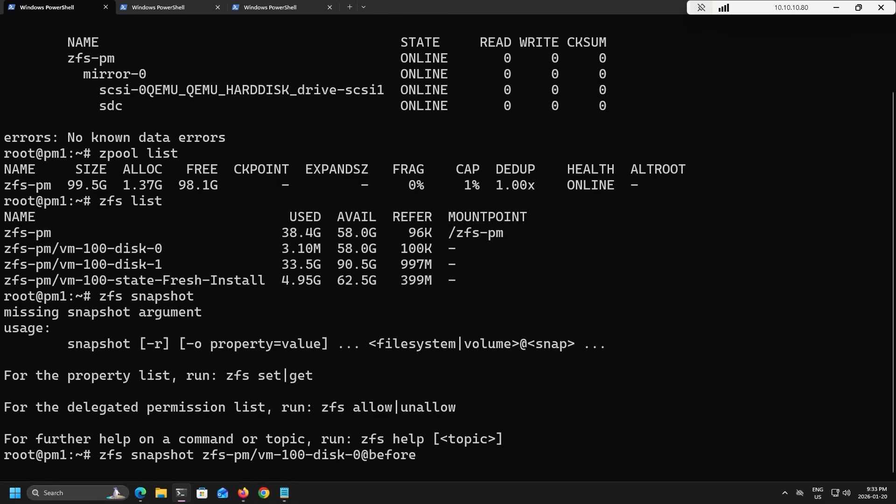
text(-update)
key(Return)
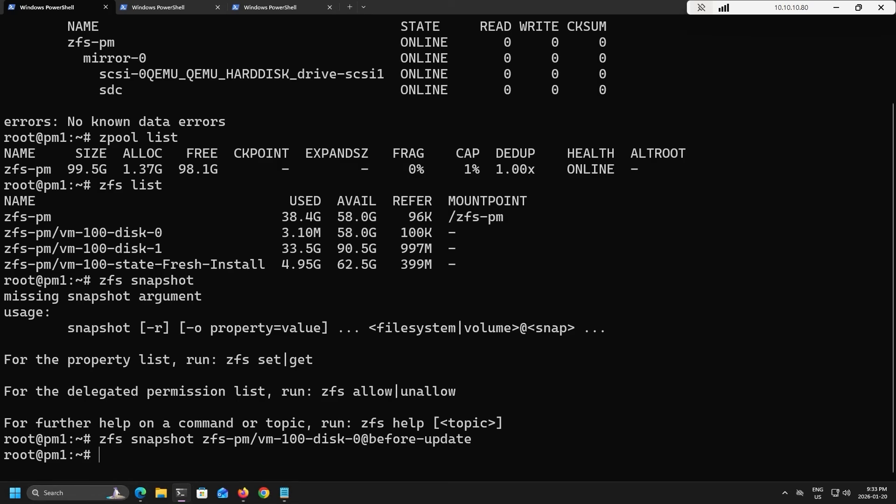
- List all snapshots with zfs list -t snapshot and locate the before-update and disk-1 Fresh-Install entries
text(zfs list -t snap)
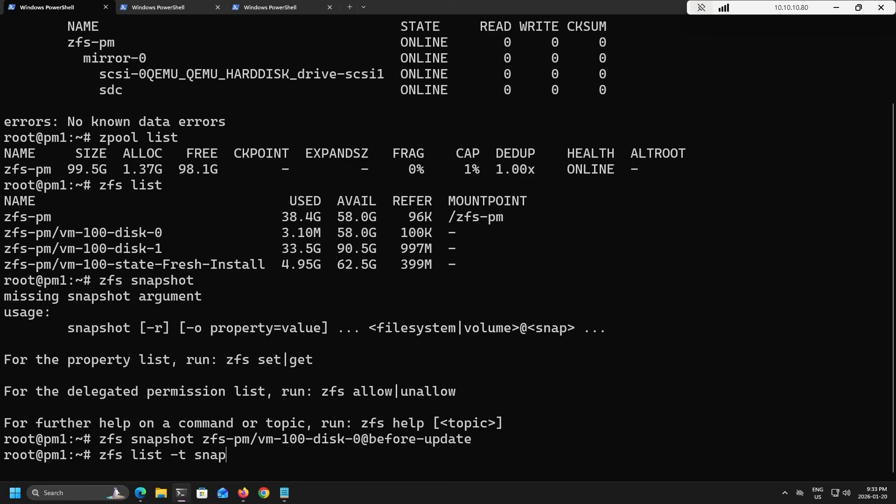
text(shot)
key(Return)
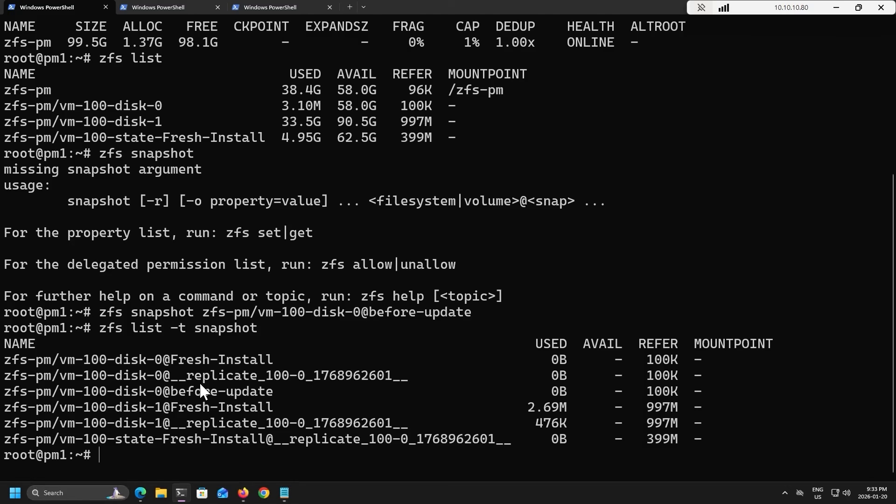
drag(19, 396, 267, 394)
right_click(268, 394)
drag(17, 413, 272, 411)
right_click(273, 411)
- Switch to the browser and search Google for "zfs shell commands" in a new tab
click(141, 493)
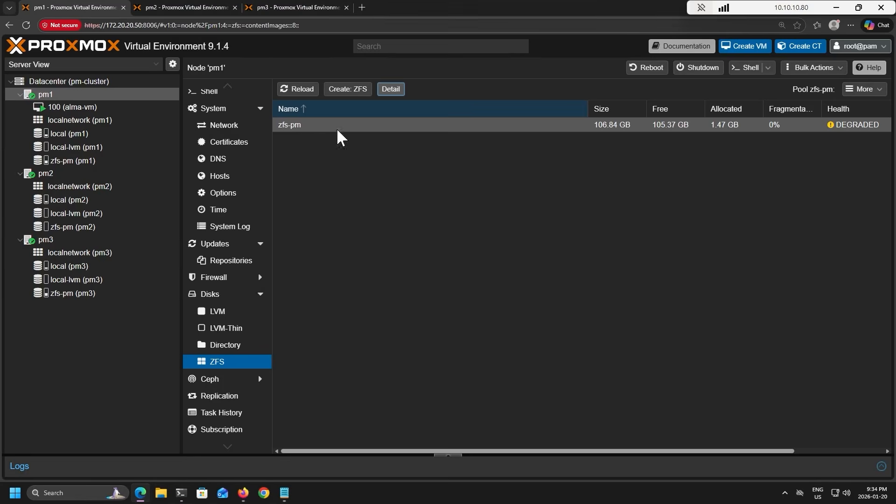
click(369, 6)
text(goog:e)
key(Return)
text(zfs)
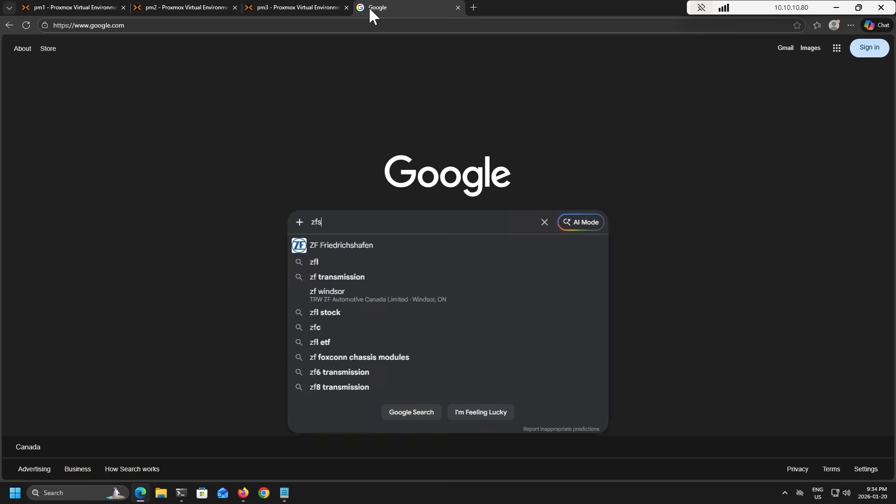
text( shell)
key(Down)
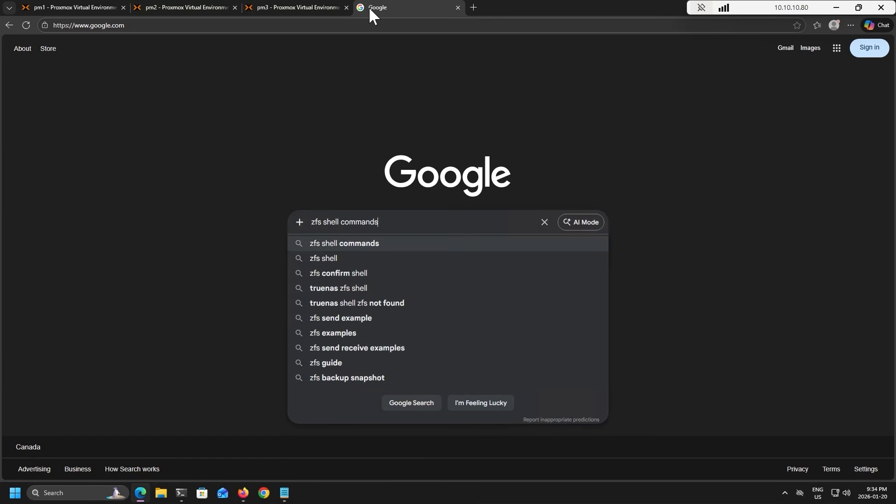
key(Return)
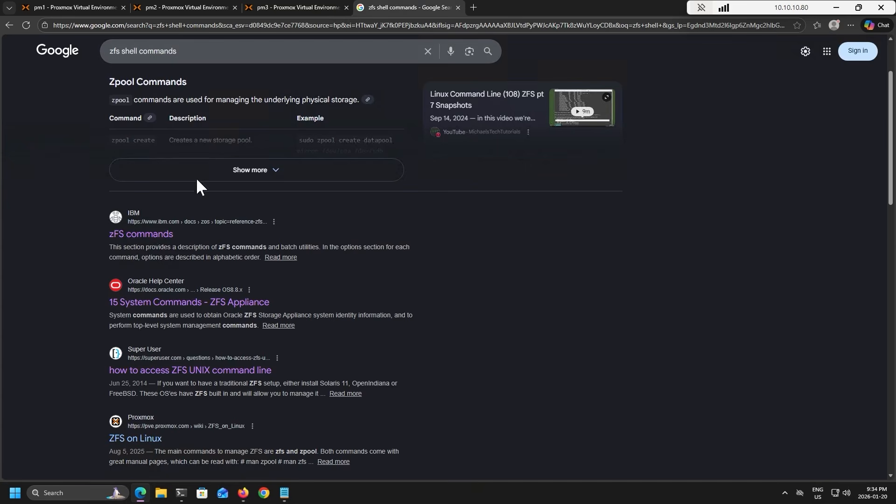
- Open the Proxmox "ZFS on Linux" and WordPress "ZFS command line reference (Cheat sheet)" results in separate tabs
scroll(92, 254, down, 4)
scroll(80, 256, down, 3)
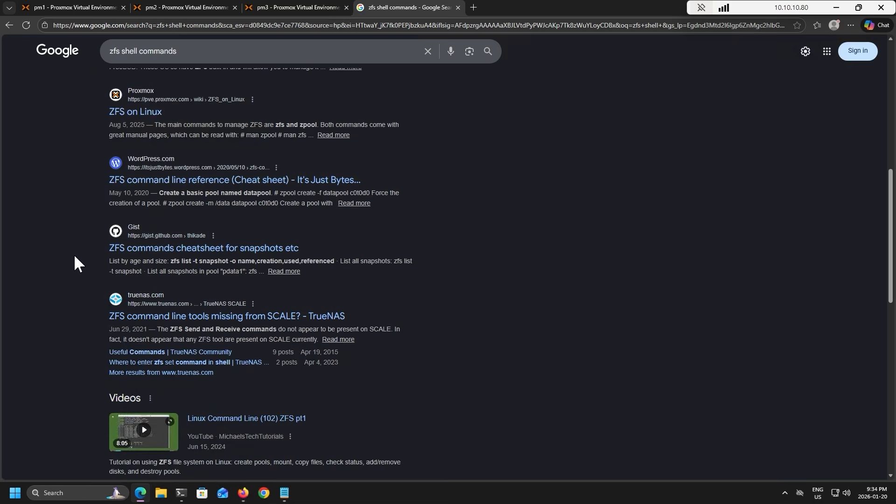
middle_click(140, 116)
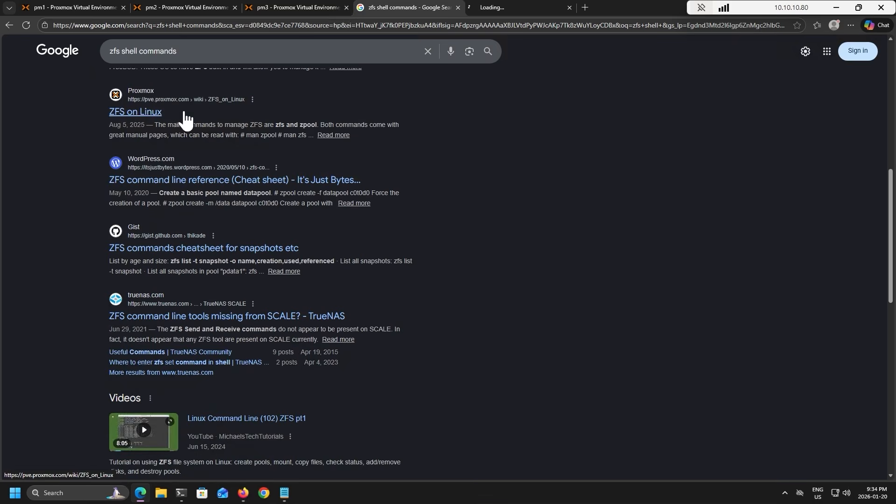
middle_click(331, 183)
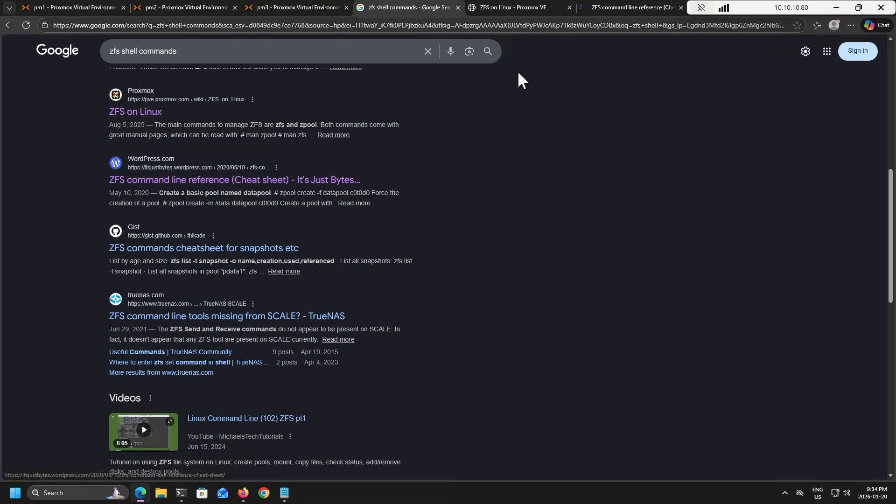
- Read through the Proxmox ZFS on Linux wiki page down to the ZFS Administration section
click(507, 9)
scroll(485, 235, down, 10)
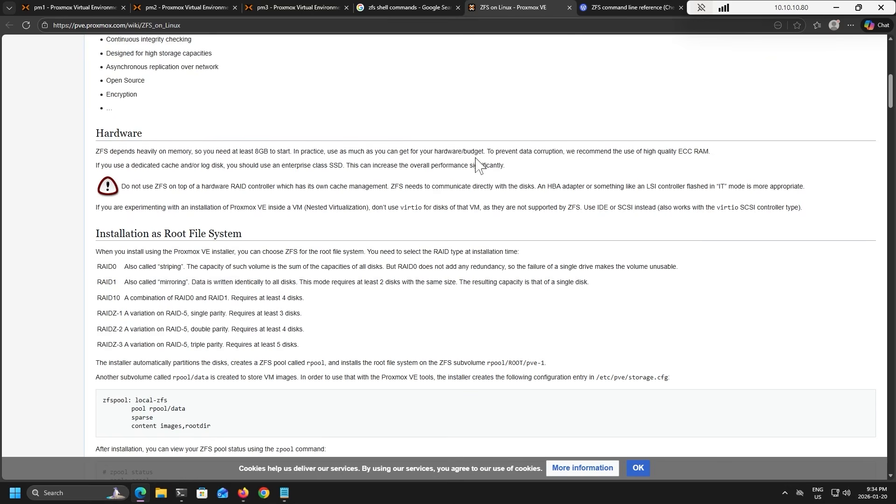
scroll(492, 209, down, 20)
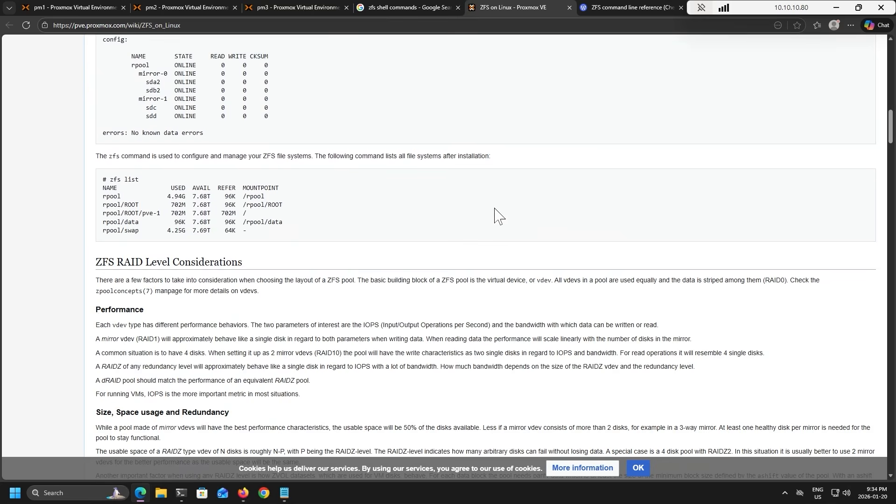
scroll(492, 255, down, 15)
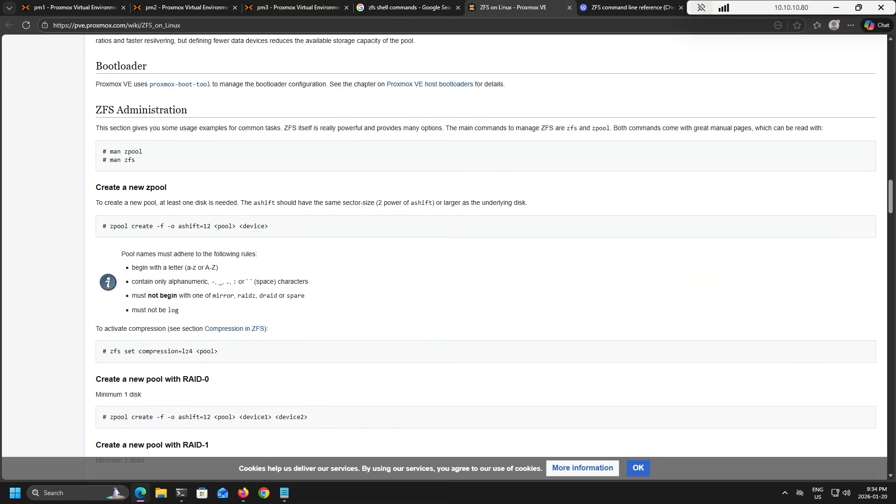
- Look through the ZFS cheat sheet's commands for pools, pool information, file systems and volumes
click(621, 8)
scroll(556, 215, down, 6)
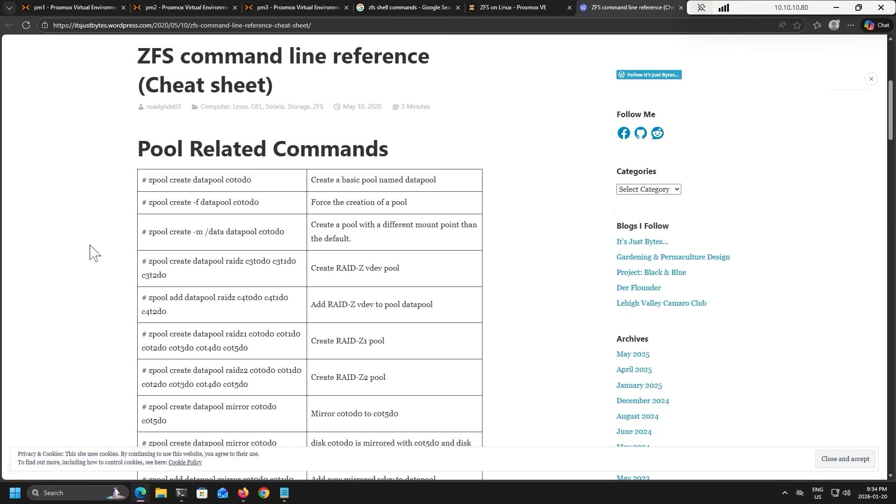
middle_click(80, 194)
middle_click(80, 206)
scroll(81, 202, down, 12)
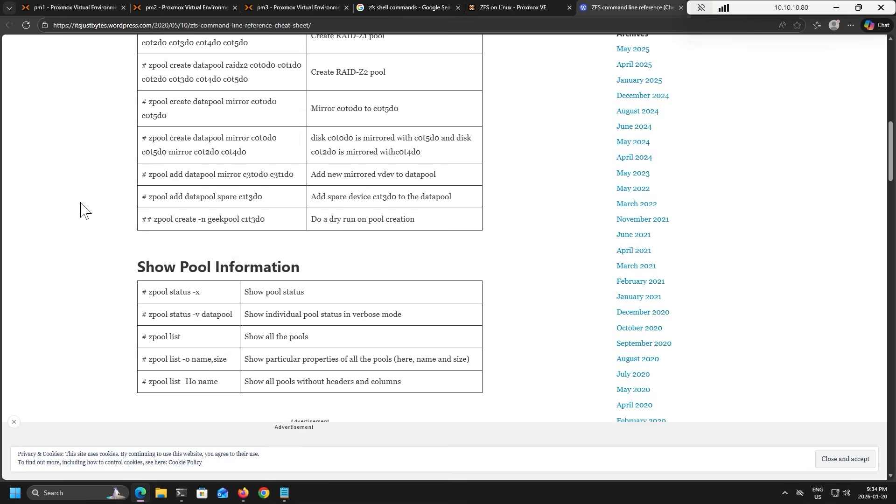
scroll(80, 210, down, 11)
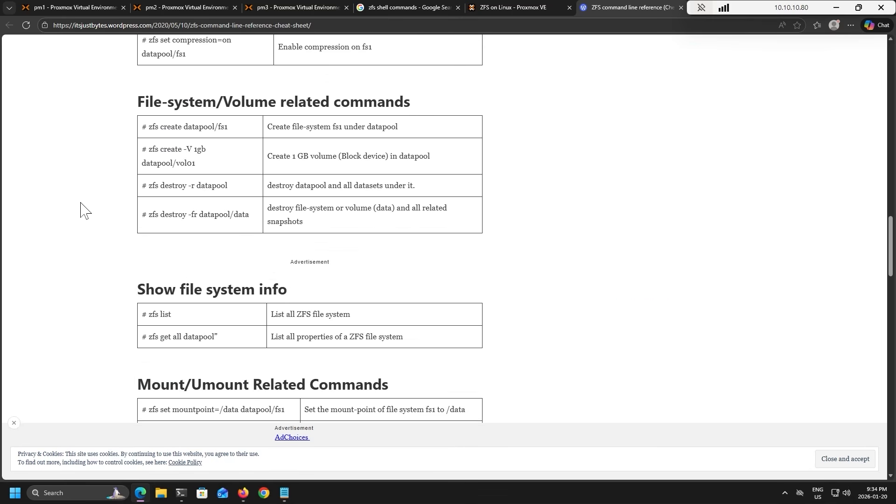